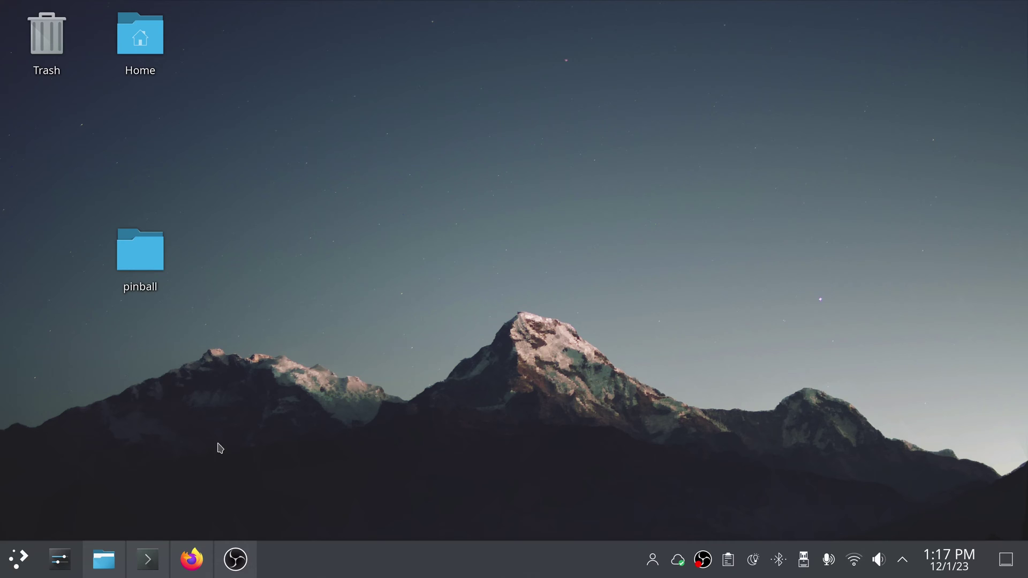
- Switch to Firefox and open the vpinball page from the Batocera wiki's systems list
left_click(199, 568)
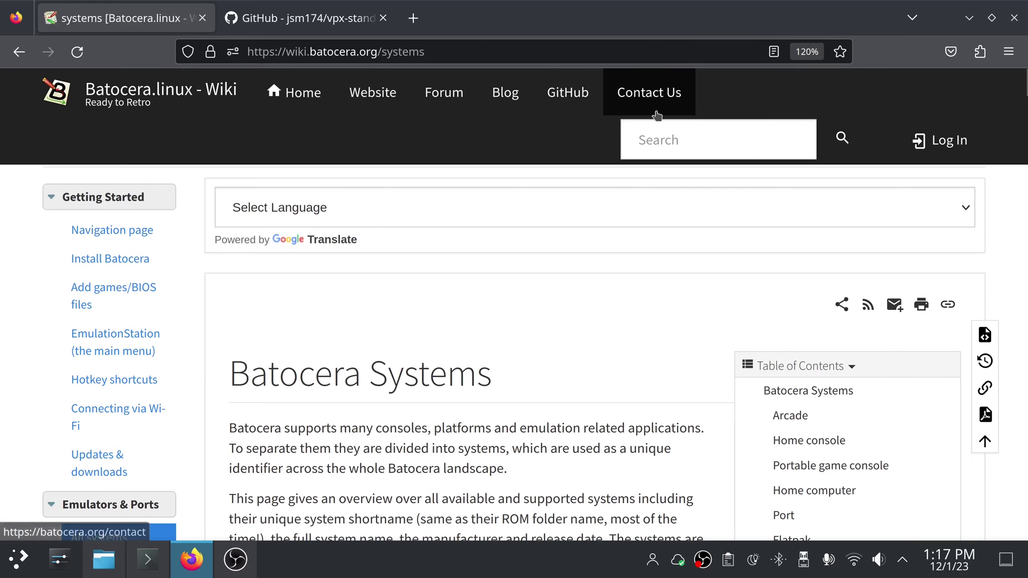
left_click(471, 44)
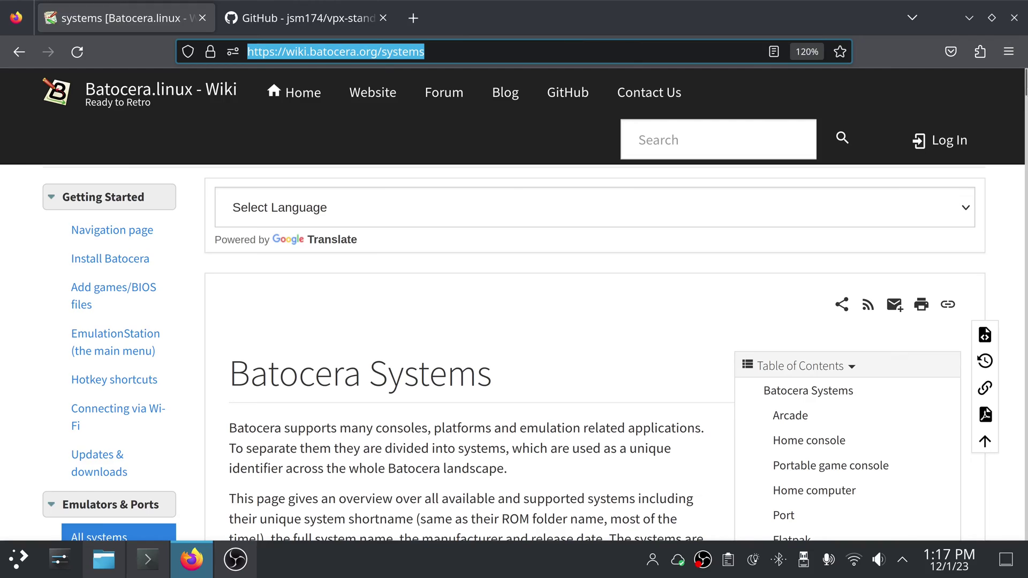
left_click_drag(1025, 159, 1025, 449)
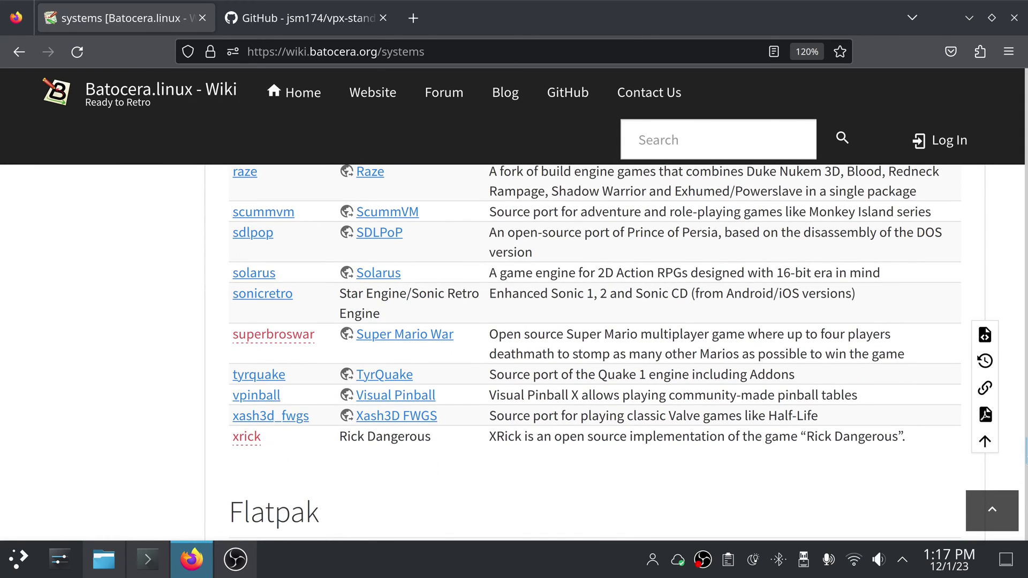
left_click(255, 399)
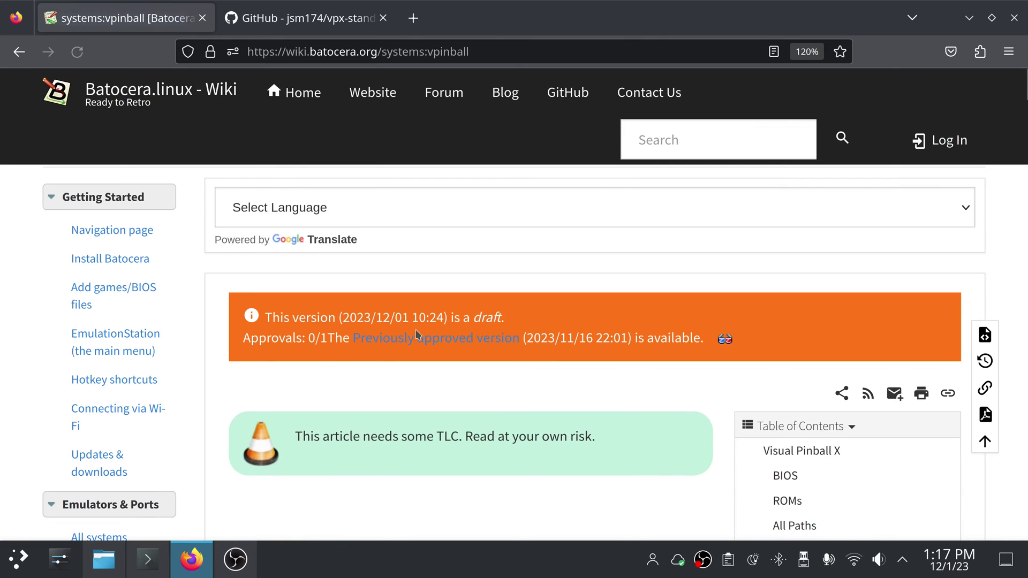
- Examine the Quick reference section of the Visual Pinball X page for the ROM folder and accepted format
scroll(1023, 93, "down", 5)
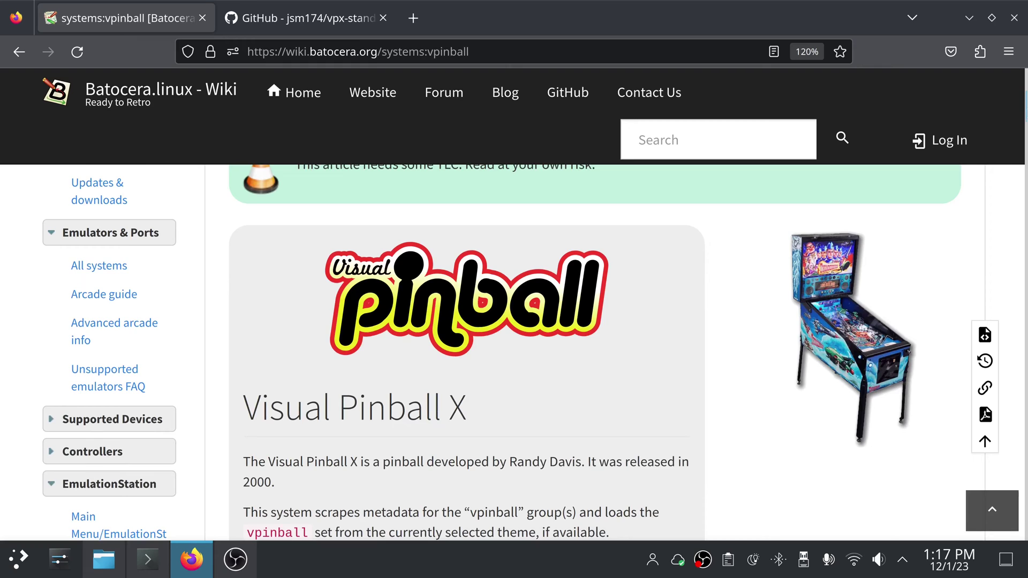
scroll(860, 165, "down", 5)
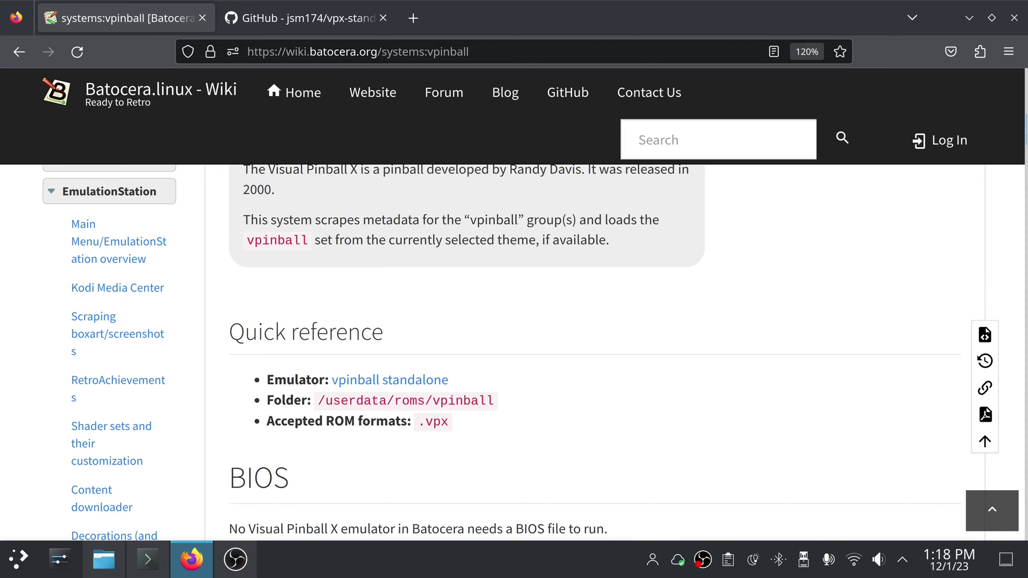
scroll(1024, 140, "down", 1)
scroll(1024, 140, "down", 1)
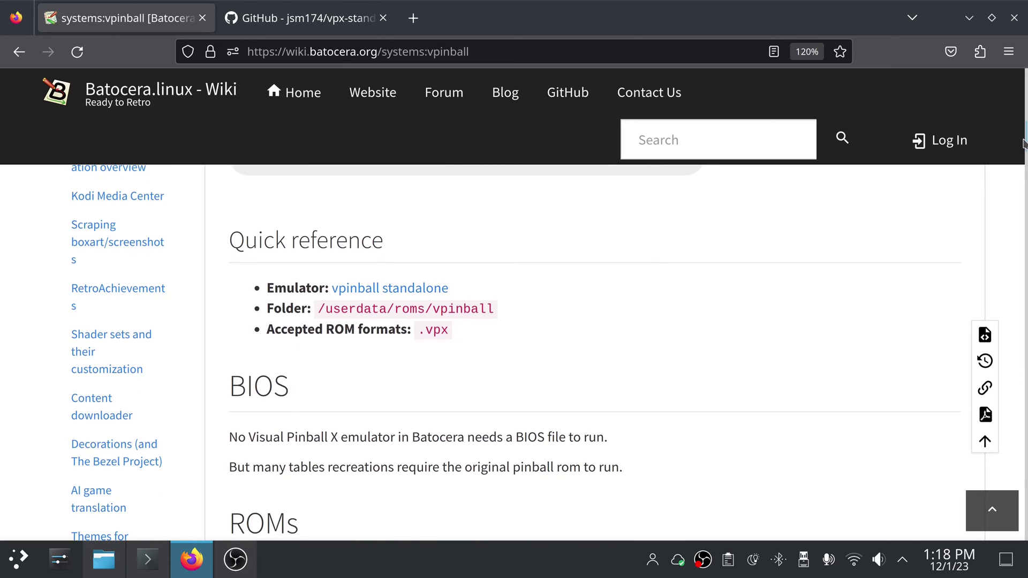
scroll(1025, 141, "down", 1)
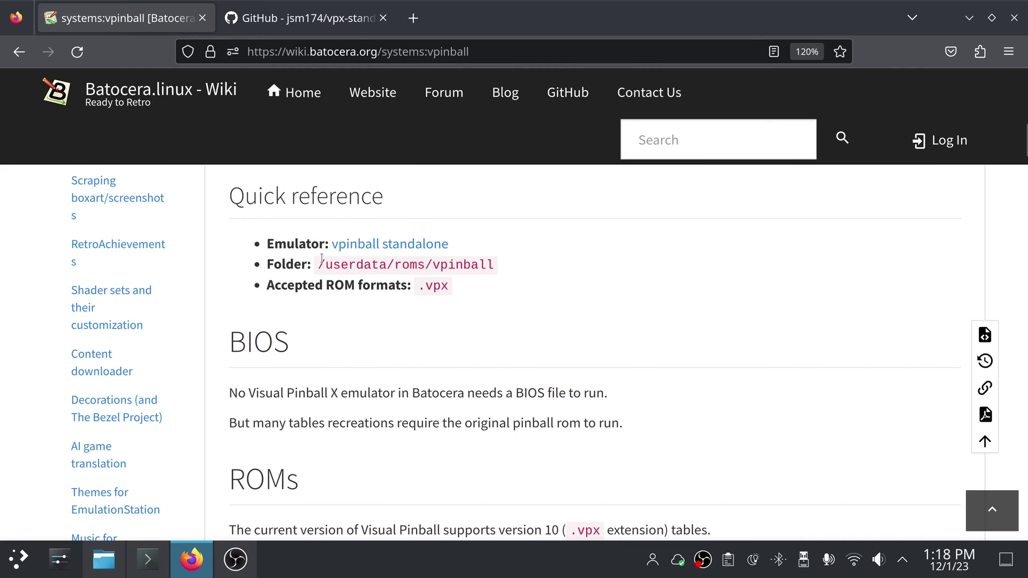
left_click_drag(320, 264, 513, 268)
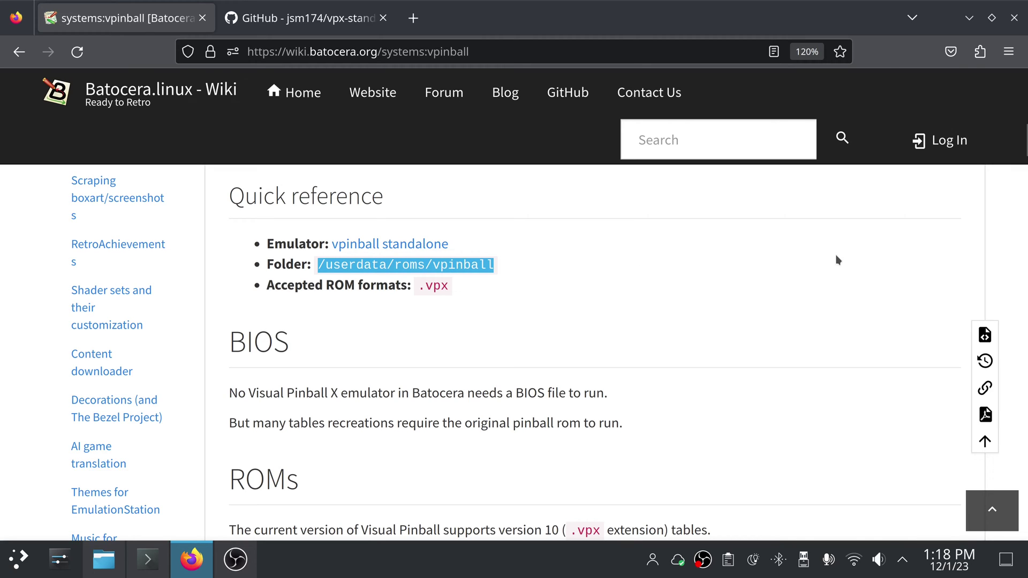
left_click_drag(421, 289, 487, 291)
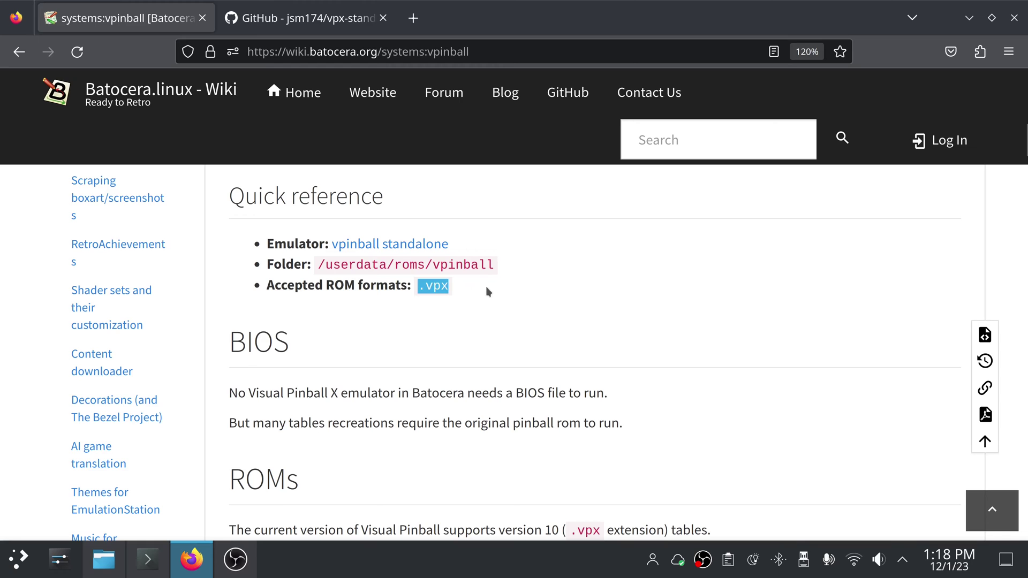
left_click(637, 299)
- Read the ROMs and PinMAME sections, highlighting where the PinMAME roms and nvram files belong
scroll(1026, 127, "down", 4)
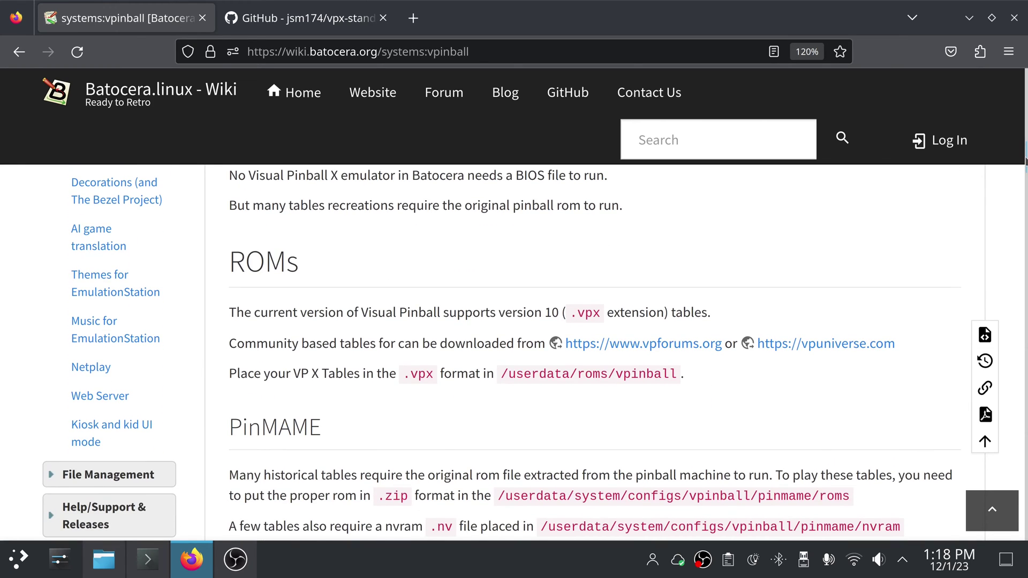
scroll(1026, 161, "down", 4)
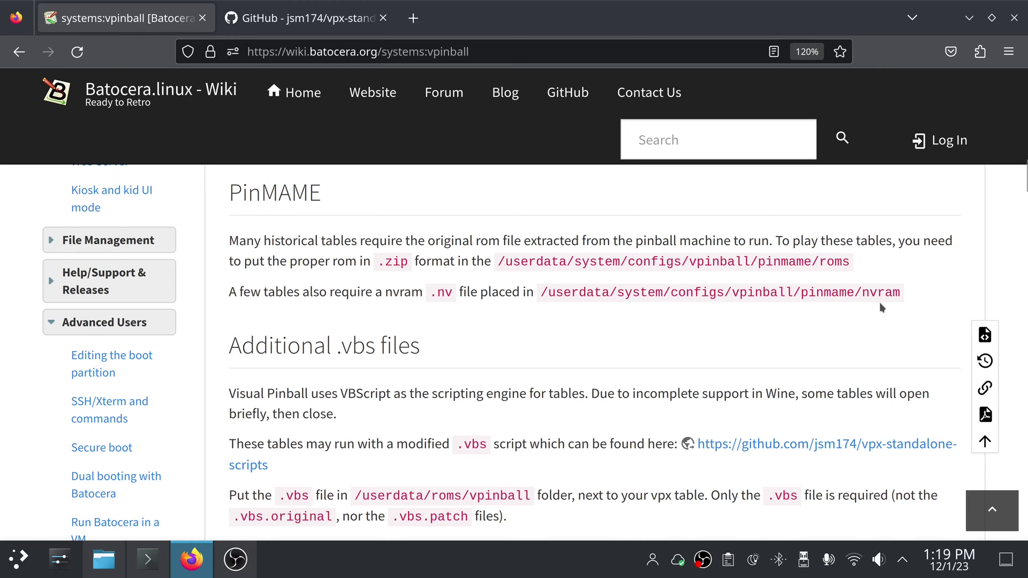
left_click_drag(862, 293, 911, 297)
left_click_drag(820, 260, 848, 260)
left_click(917, 262)
left_click_drag(820, 262, 900, 292)
left_click(902, 266)
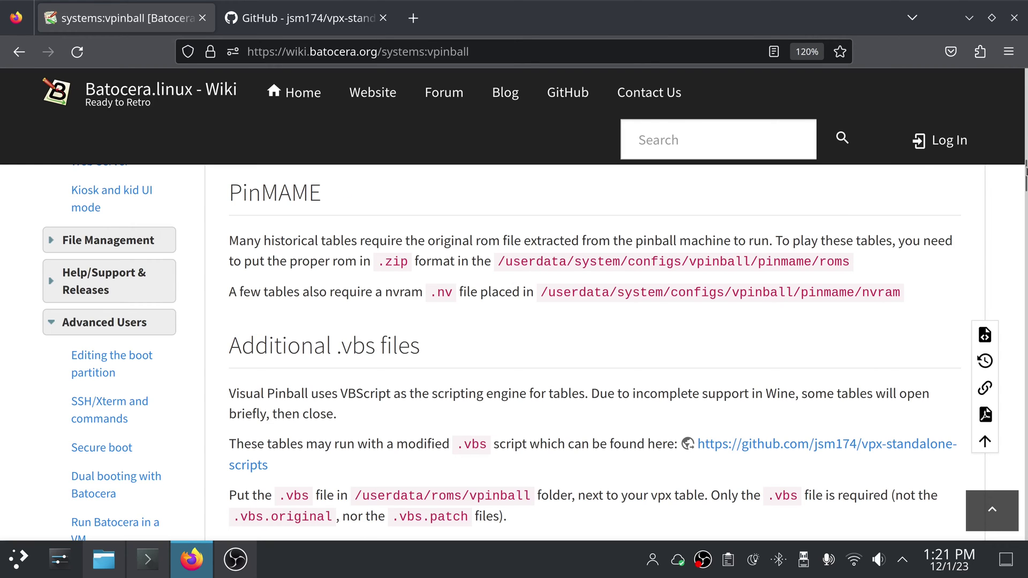
scroll(745, 258, "down", 2)
scroll(746, 258, "down", 1)
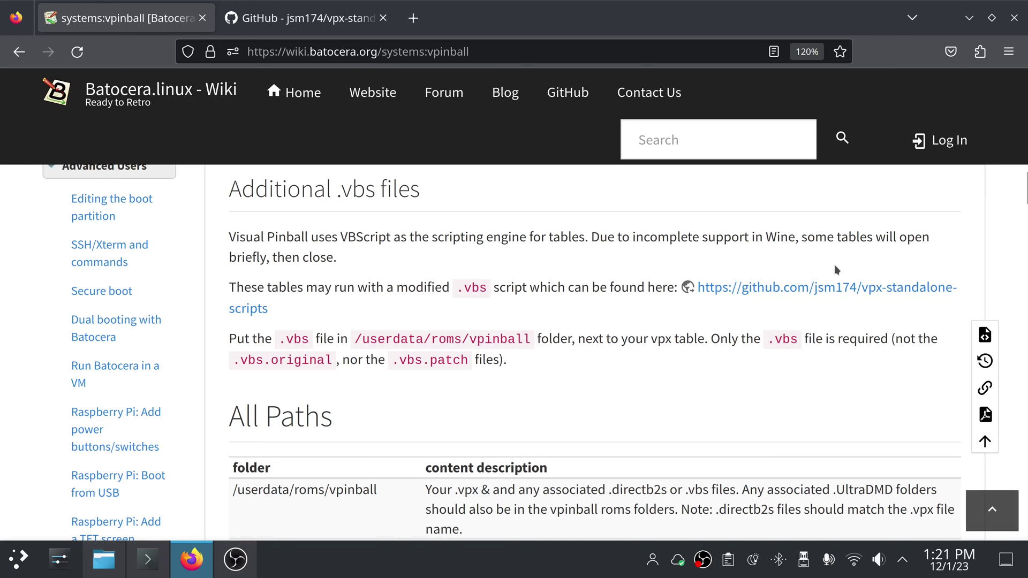
left_click(305, 19)
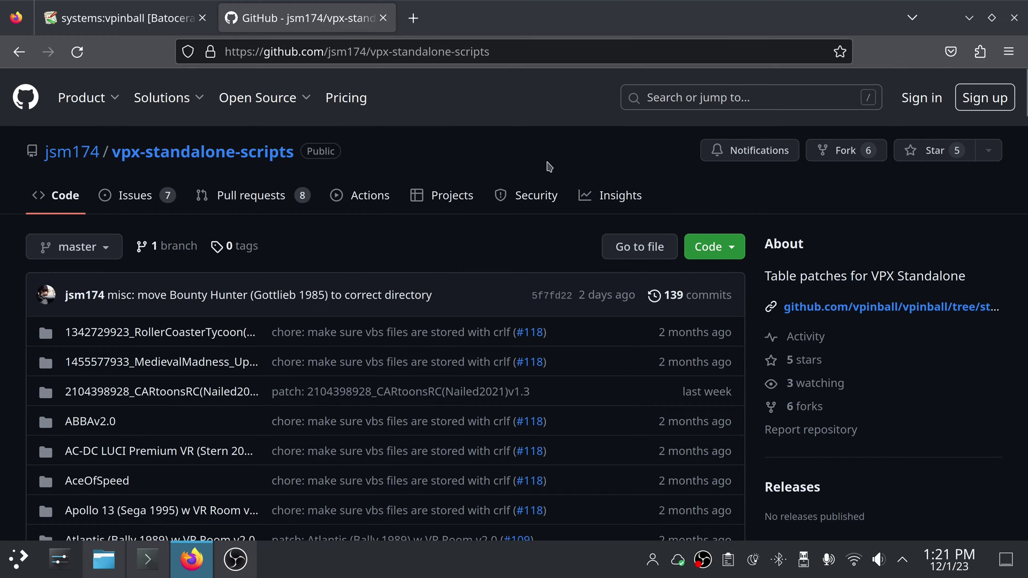
scroll(549, 166, "down", 1)
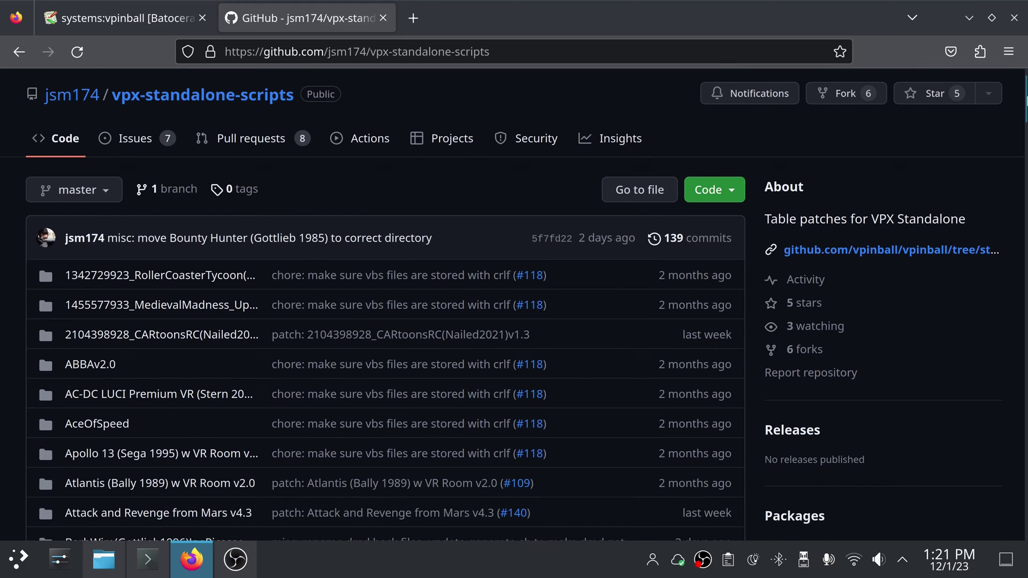
mouse_move(1022, 101)
left_mouse_down()
mouse_move(1017, 208)
mouse_move(1022, 101)
left_mouse_up()
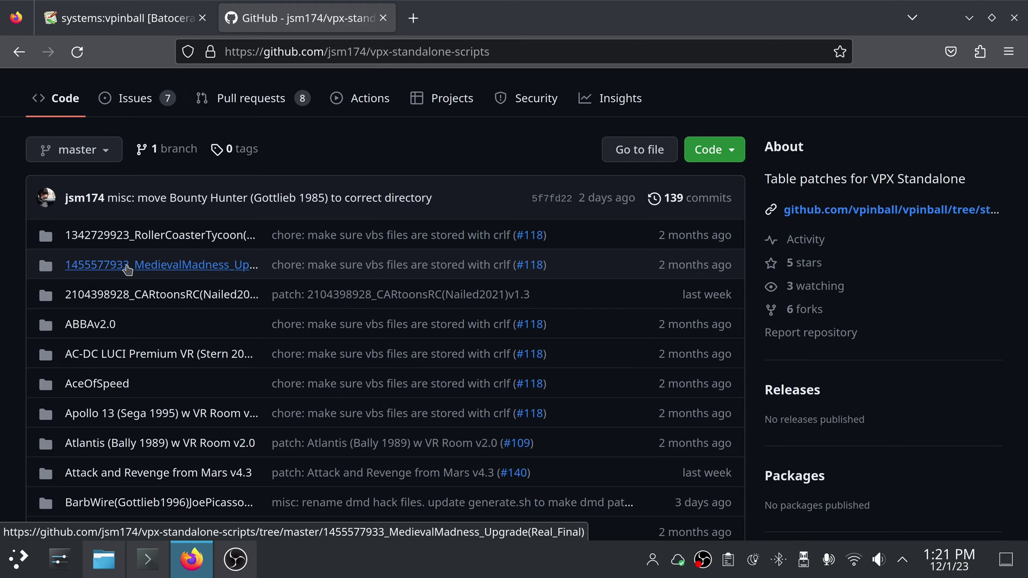
left_click(127, 266)
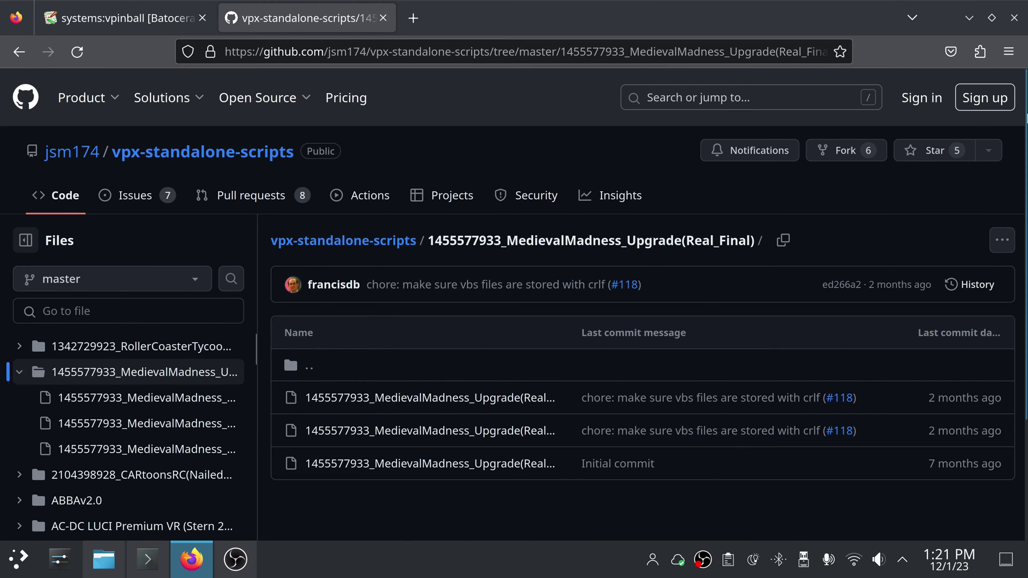
scroll(642, 332, "down", 3)
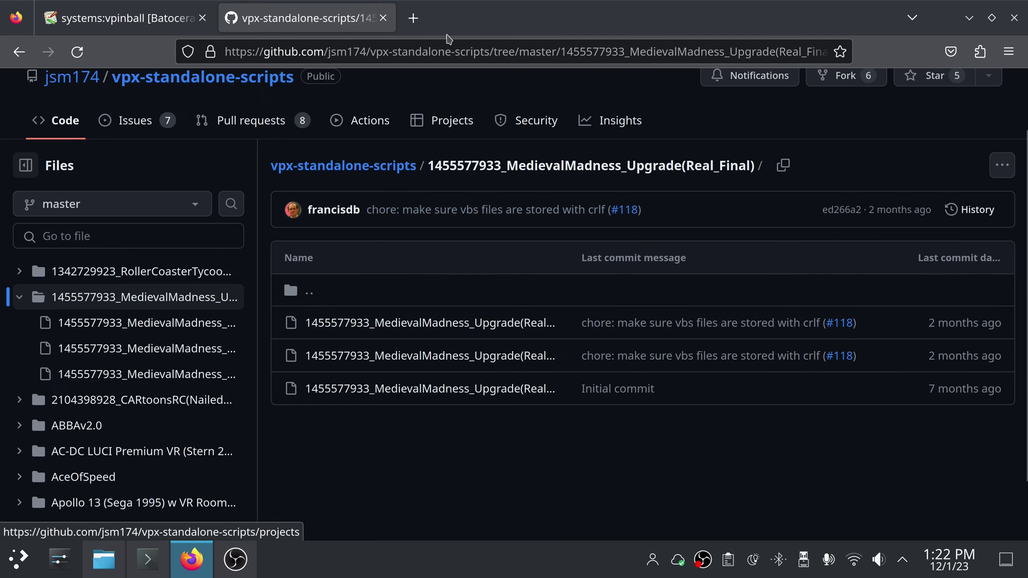
- Return to the wiki's All Paths table and examine the /userdata/roms/vpinball entry and its note on .directb2s file naming
left_click(140, 7)
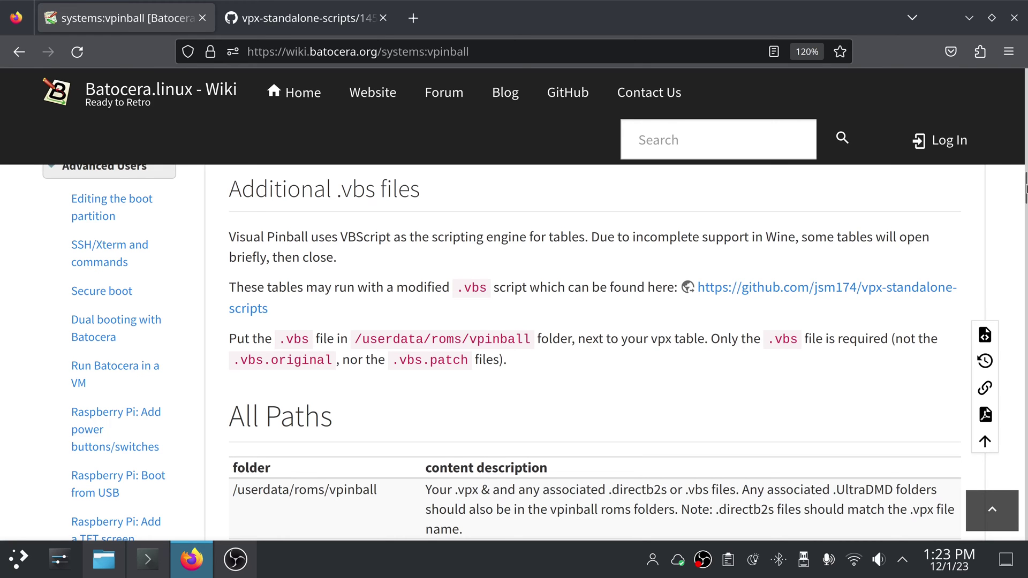
left_click_drag(1025, 187, 1025, 209)
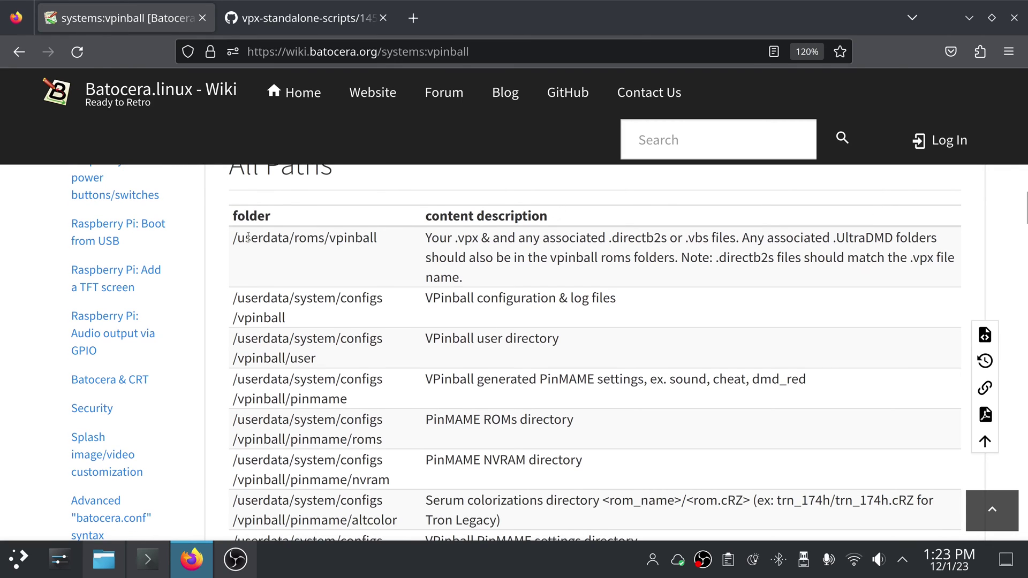
left_click_drag(233, 237, 378, 241)
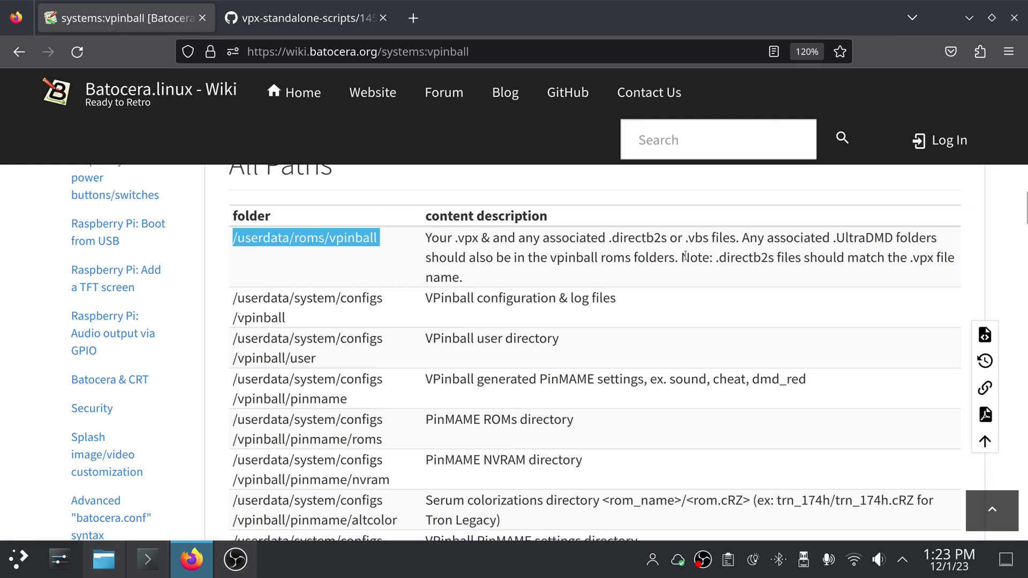
left_click_drag(682, 259, 750, 272)
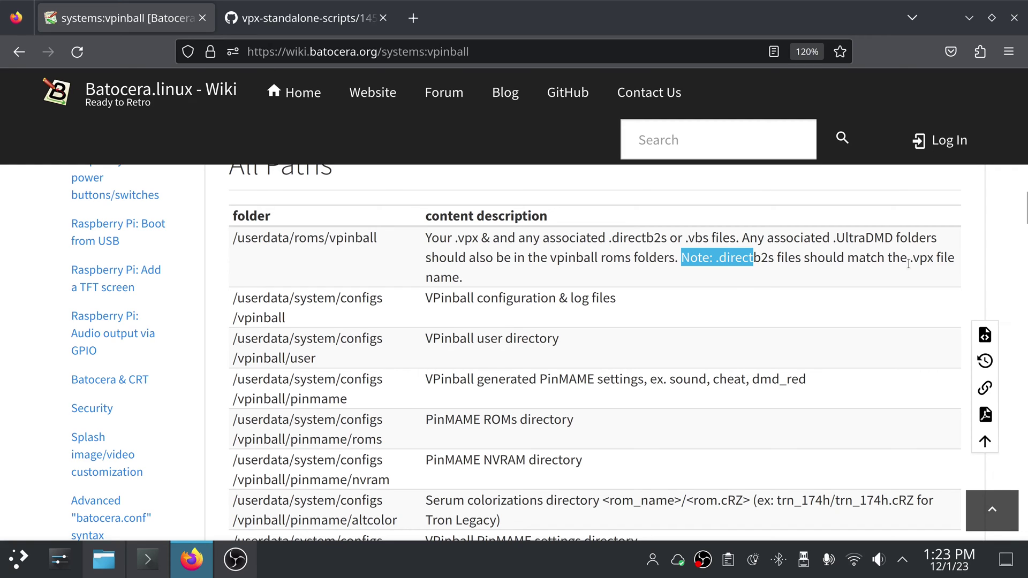
left_click(810, 259)
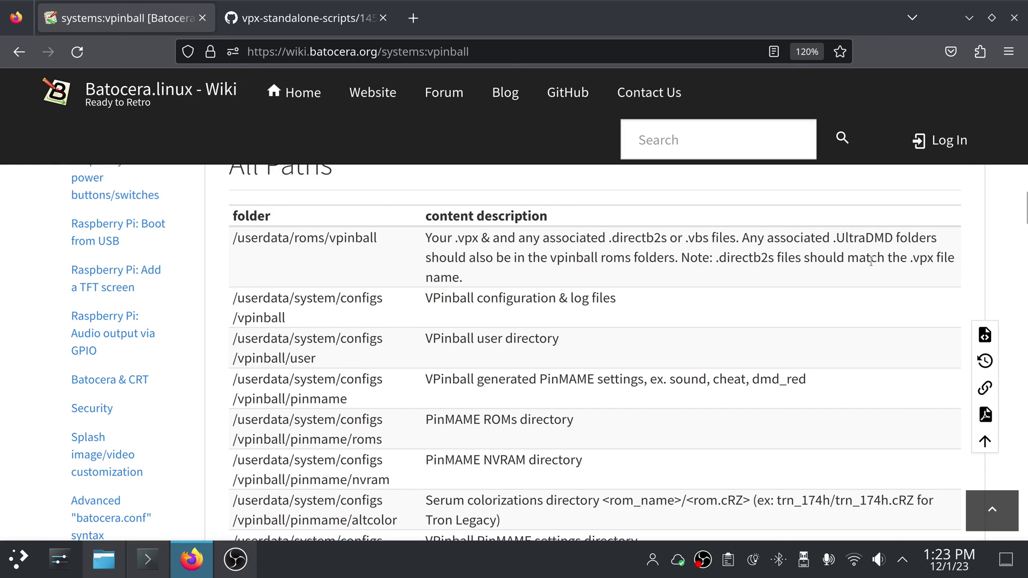
left_click_drag(871, 260, 919, 260)
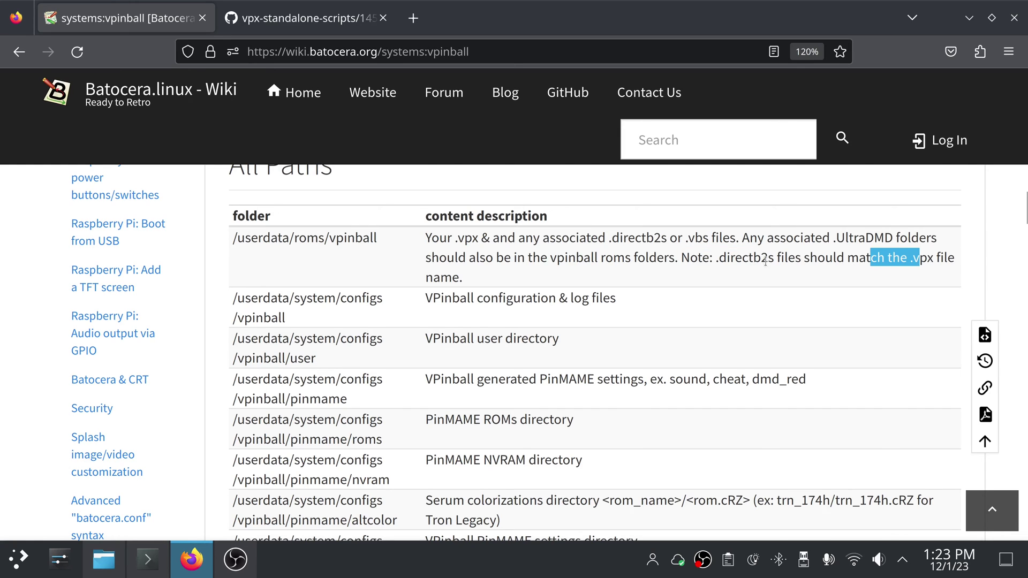
double_click(683, 256)
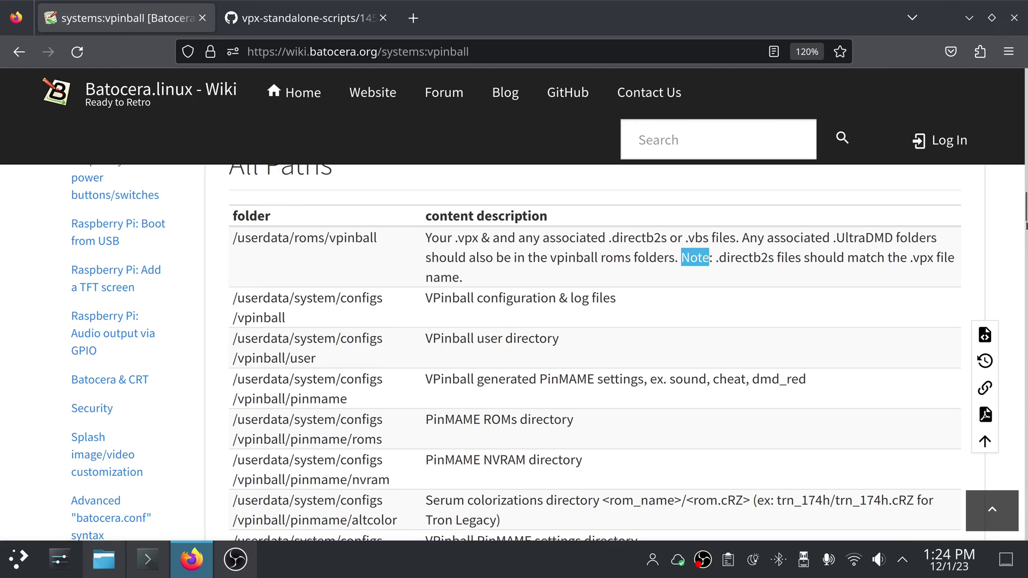
- Examine the PinMAME, roms, nvram and music directory entries in the All Paths table
scroll(1025, 214, "down", 2)
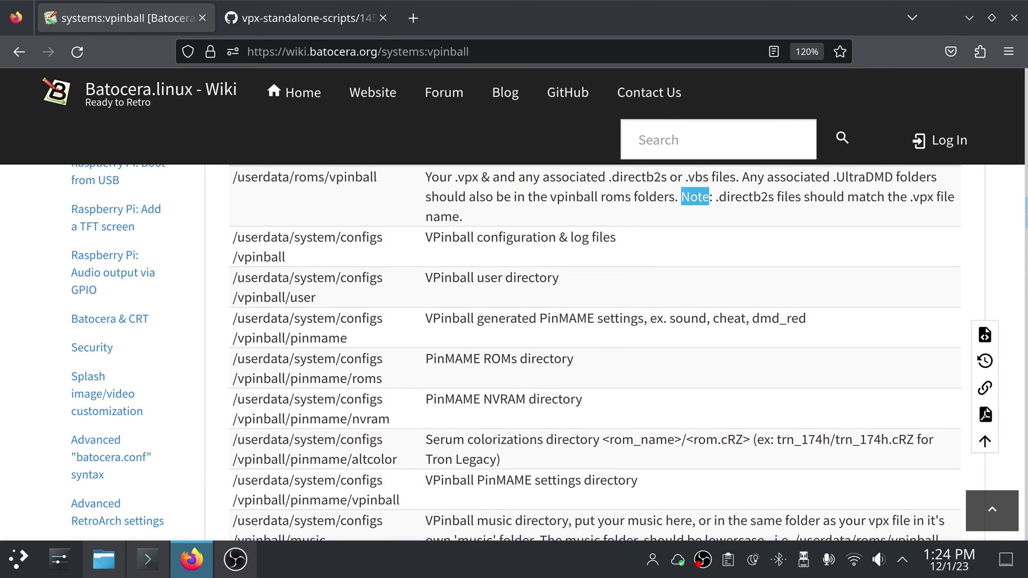
scroll(1019, 227, "down", 3)
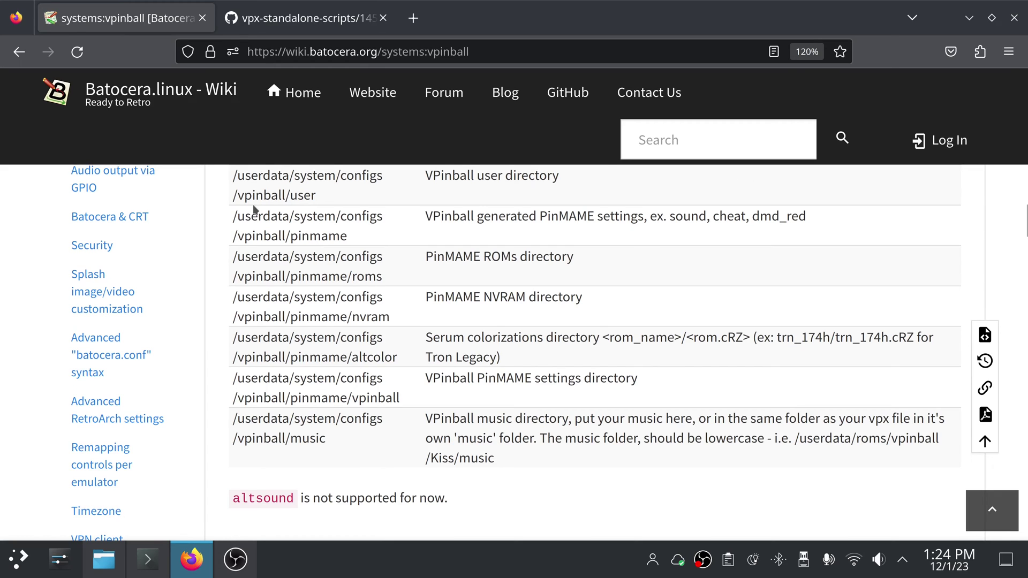
left_click_drag(234, 216, 369, 245)
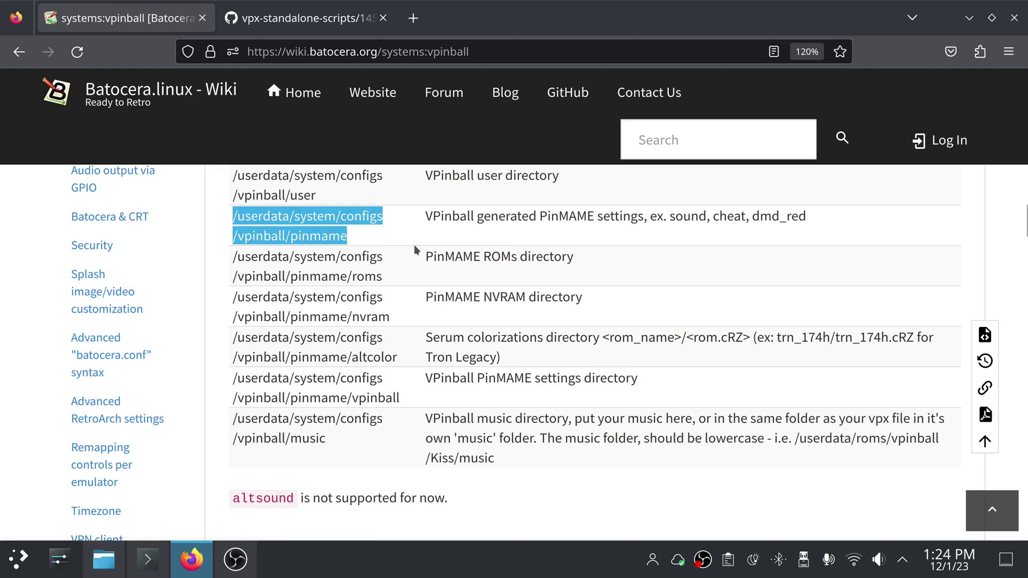
left_click(413, 245)
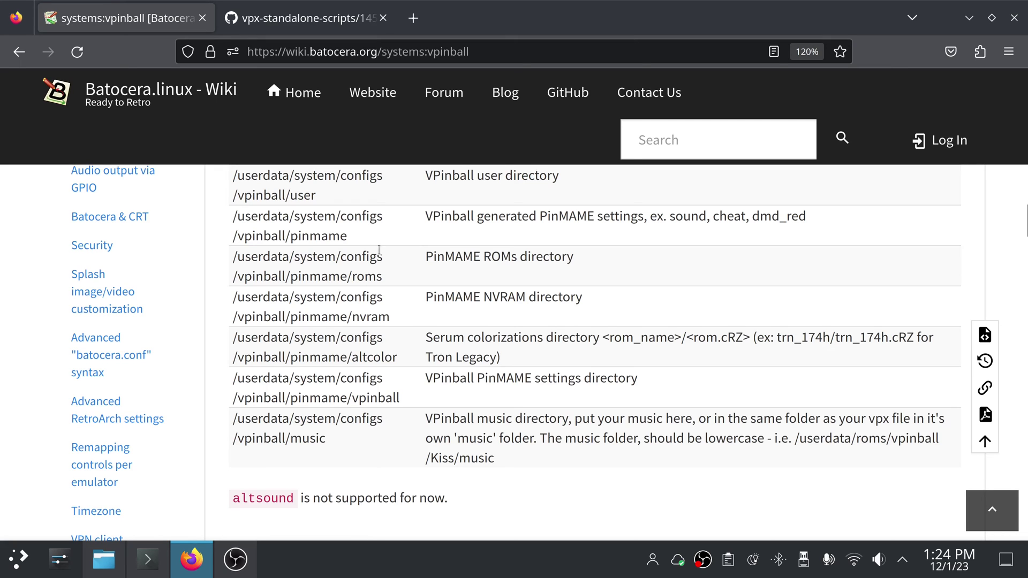
left_click_drag(351, 277, 388, 284)
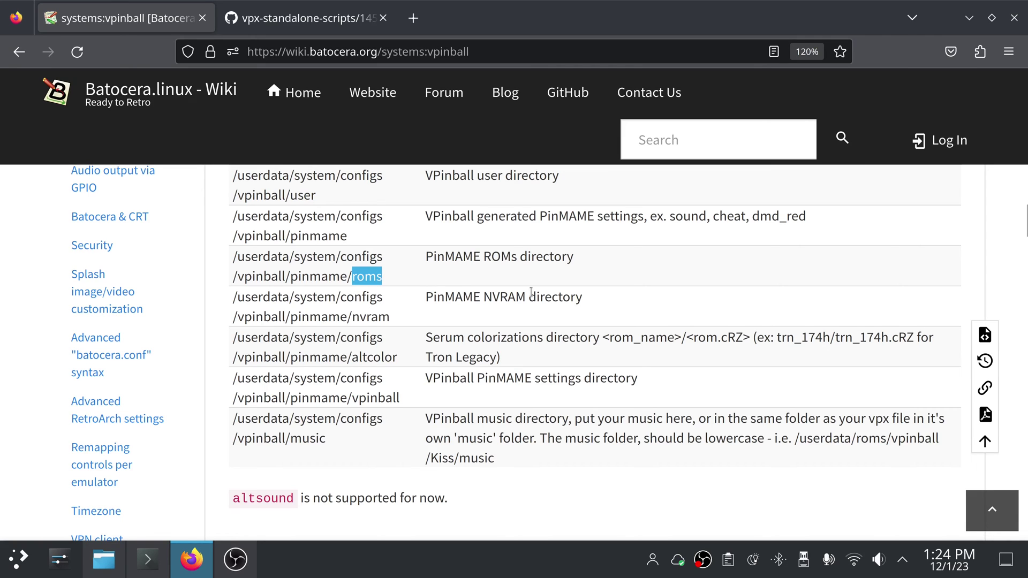
left_click_drag(352, 317, 389, 319)
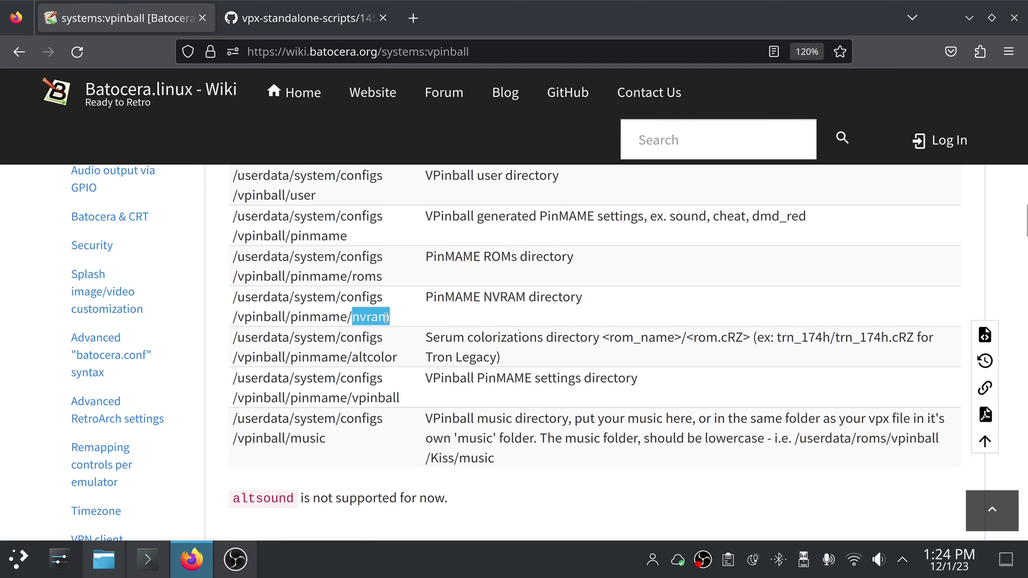
left_click_drag(353, 277, 381, 277)
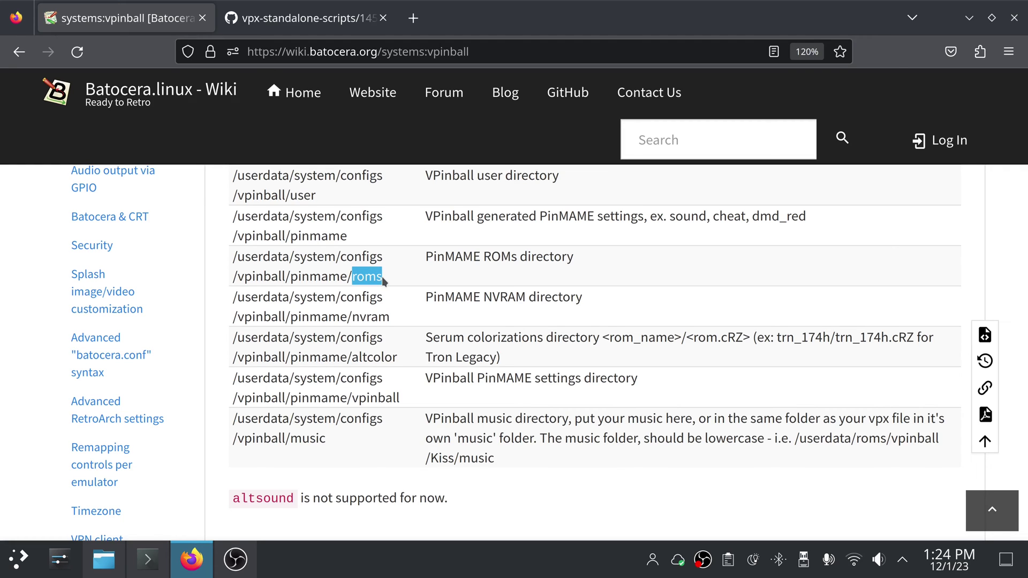
double_click(381, 276)
left_click_drag(234, 419, 321, 443)
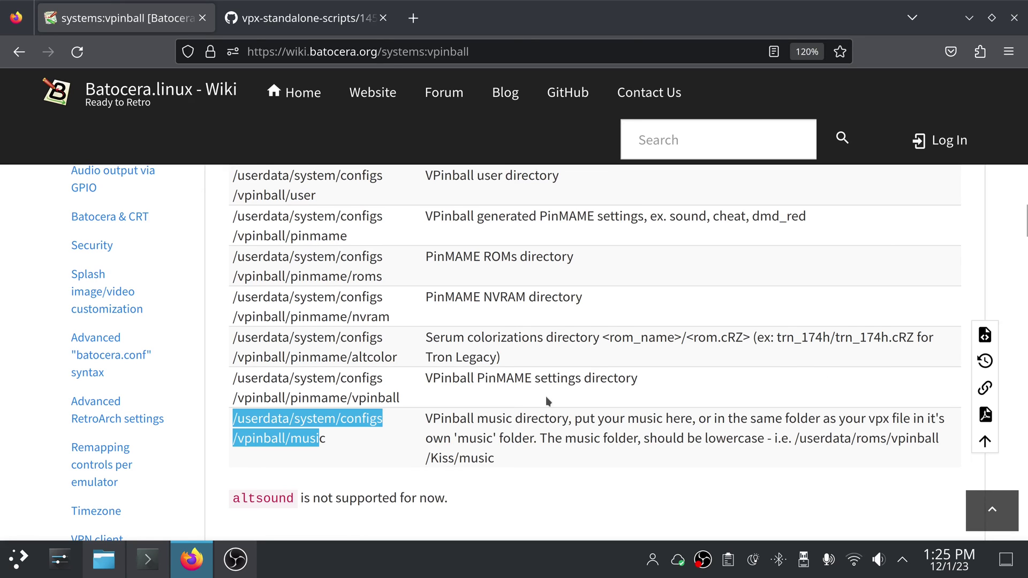
left_click(339, 436)
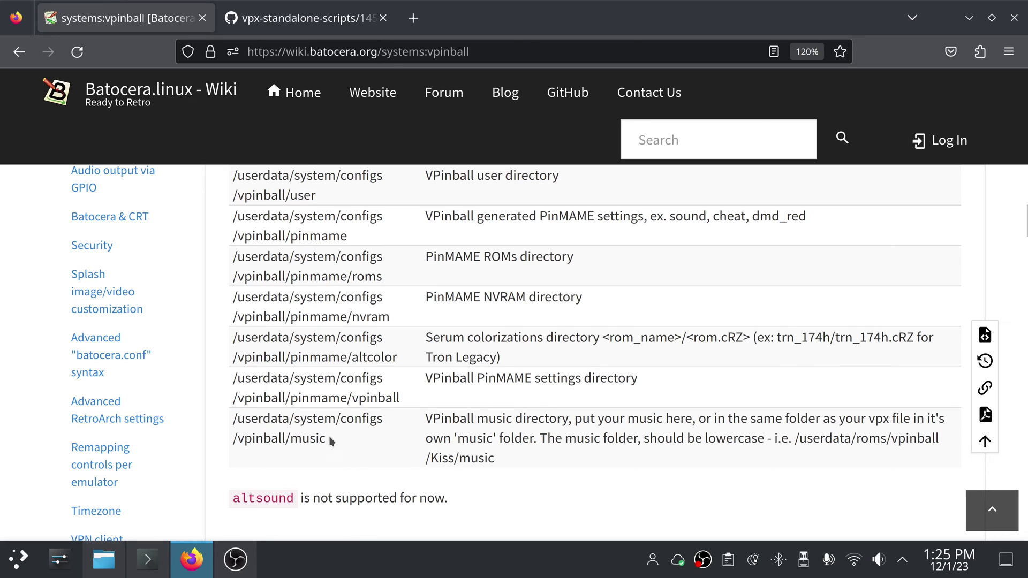
- Skim the rest of the wiki page from the music directory entry through the emulator configuration, keyboard keys and performance tips
left_click_drag(325, 438, 354, 451)
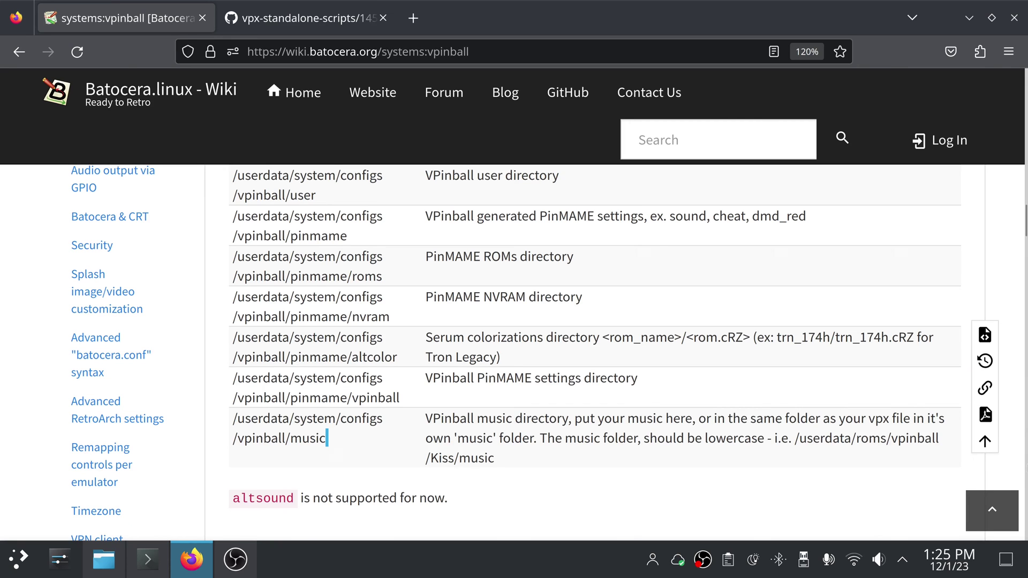
scroll(1026, 246, "down", 10)
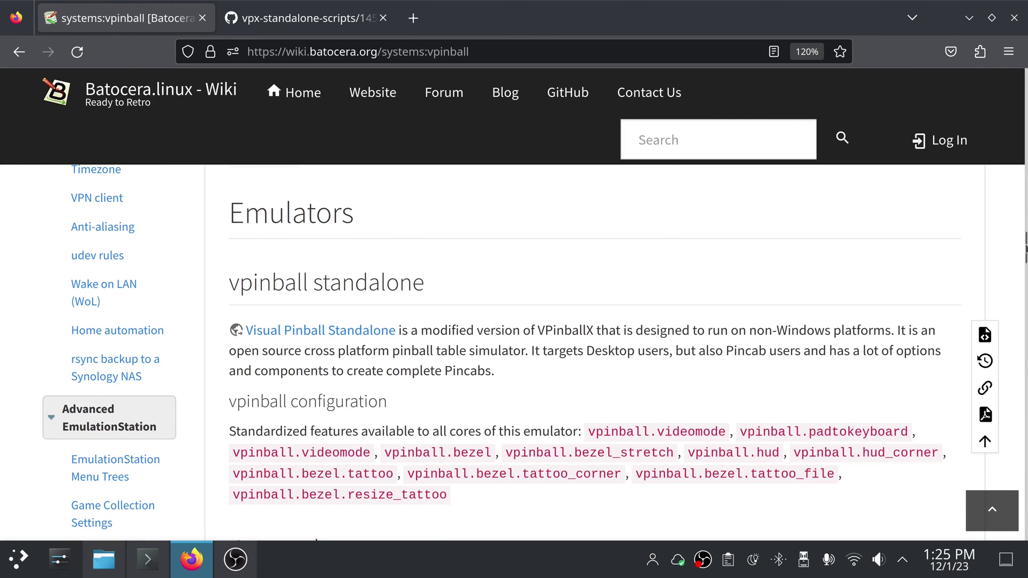
scroll(1026, 261, "down", 2)
scroll(1026, 262, "down", 15)
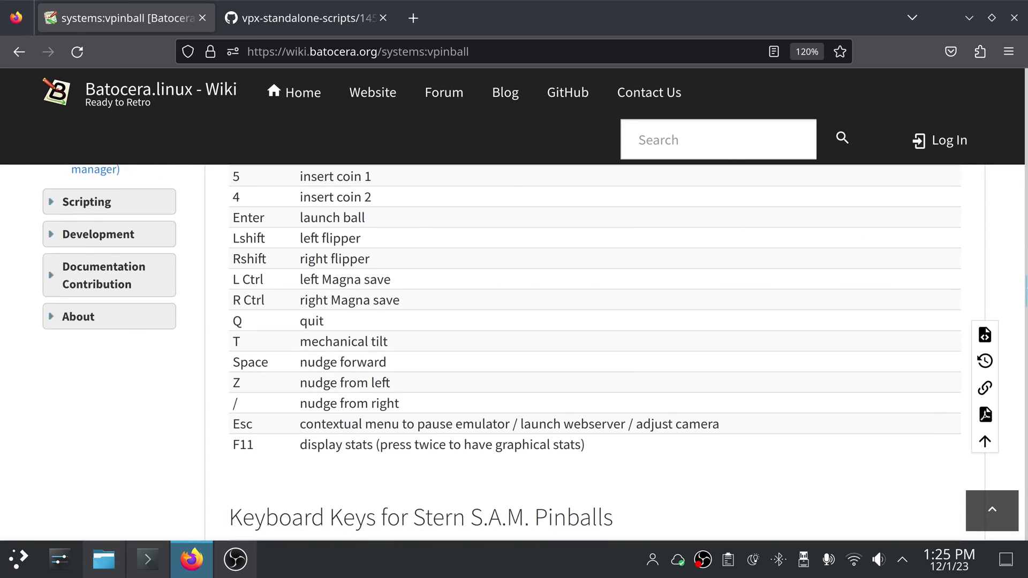
scroll(1026, 261, "down", 15)
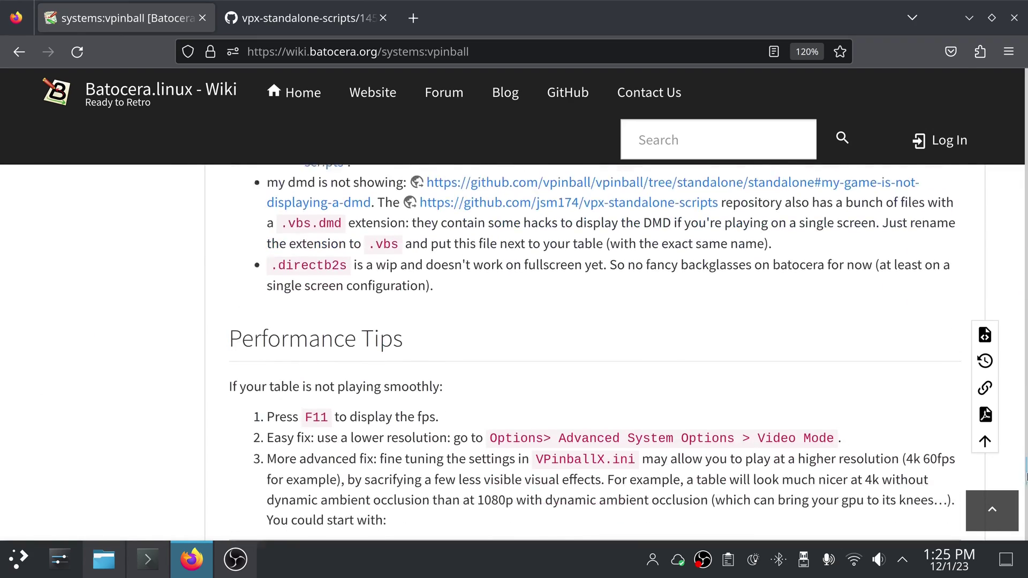
left_click_drag(1026, 491, 1026, 262)
- Open the desktop's pinball folder and extract the Attack from Mars (Bally 1995) zip there with an autodetected subfolder
left_click(969, 17)
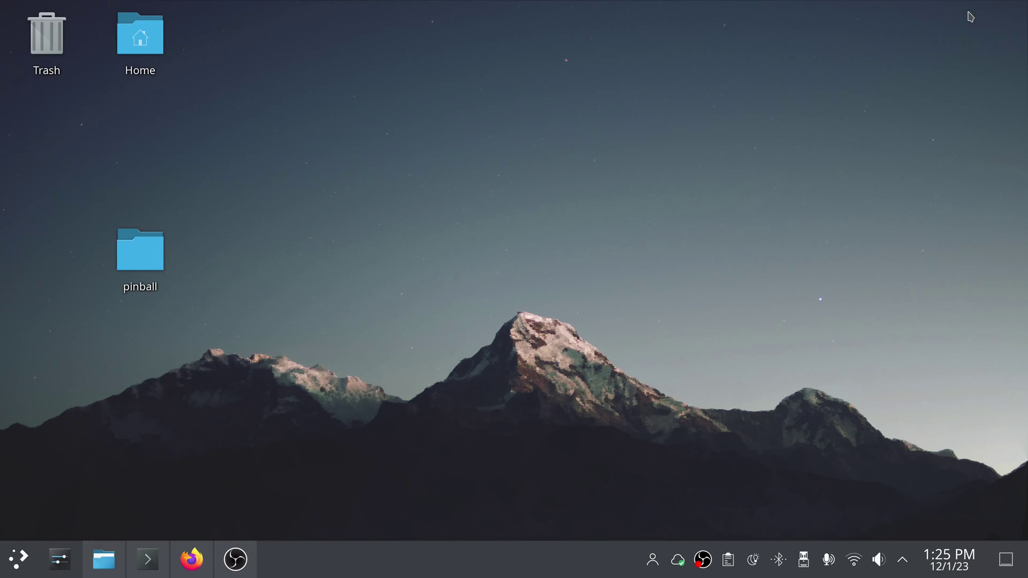
double_click(134, 252)
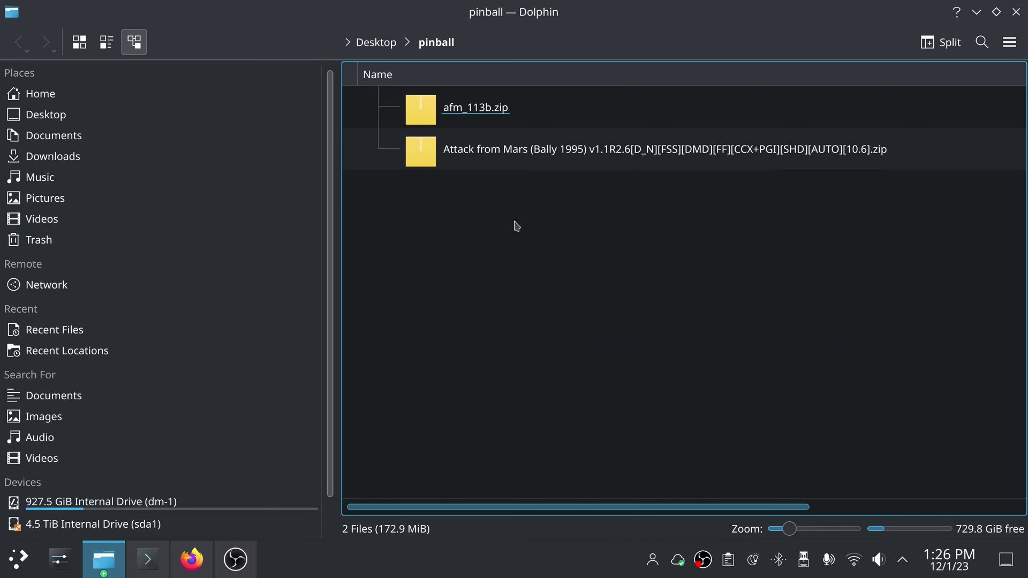
right_click(510, 162)
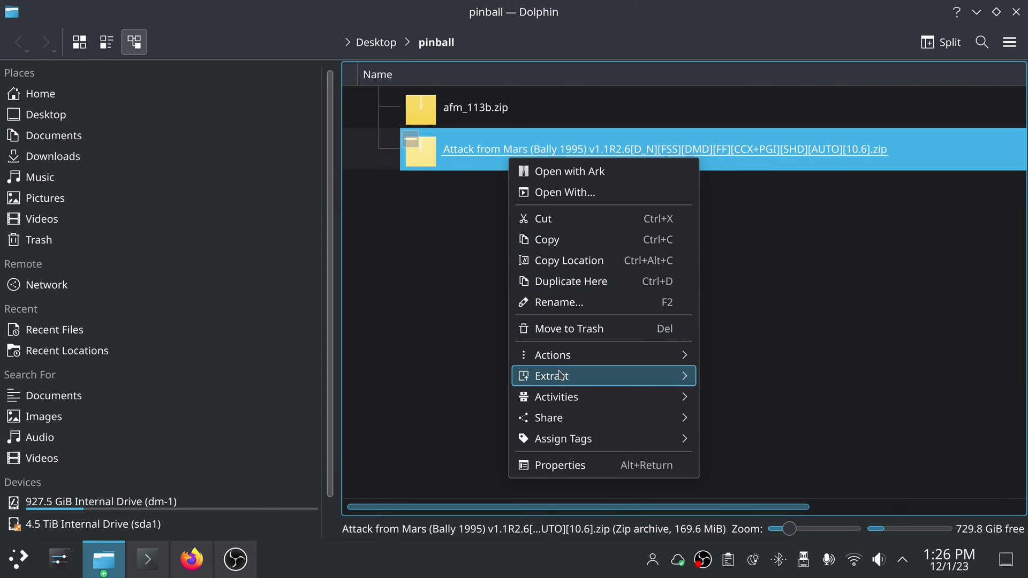
mouse_move(562, 376)
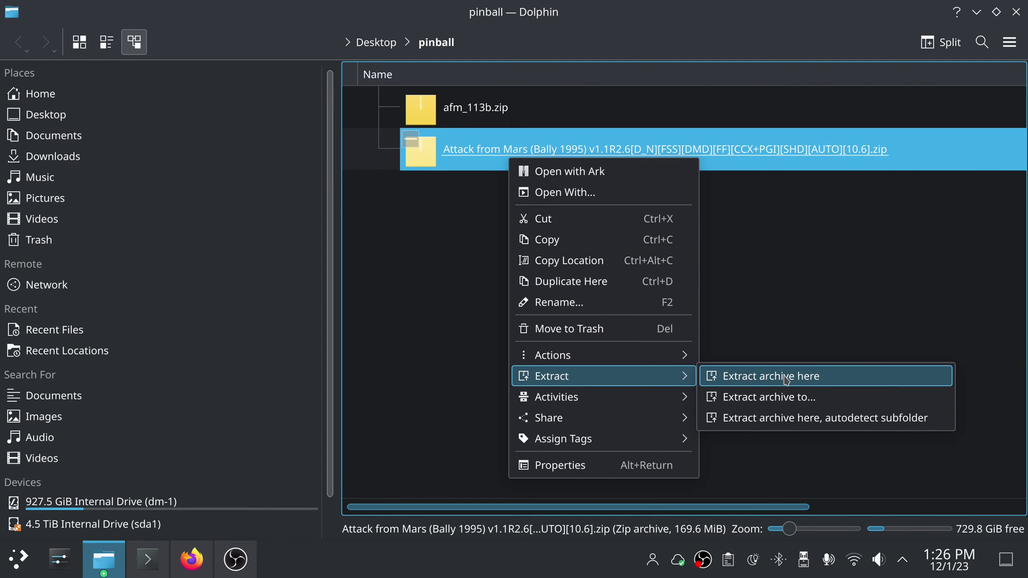
left_click(787, 417)
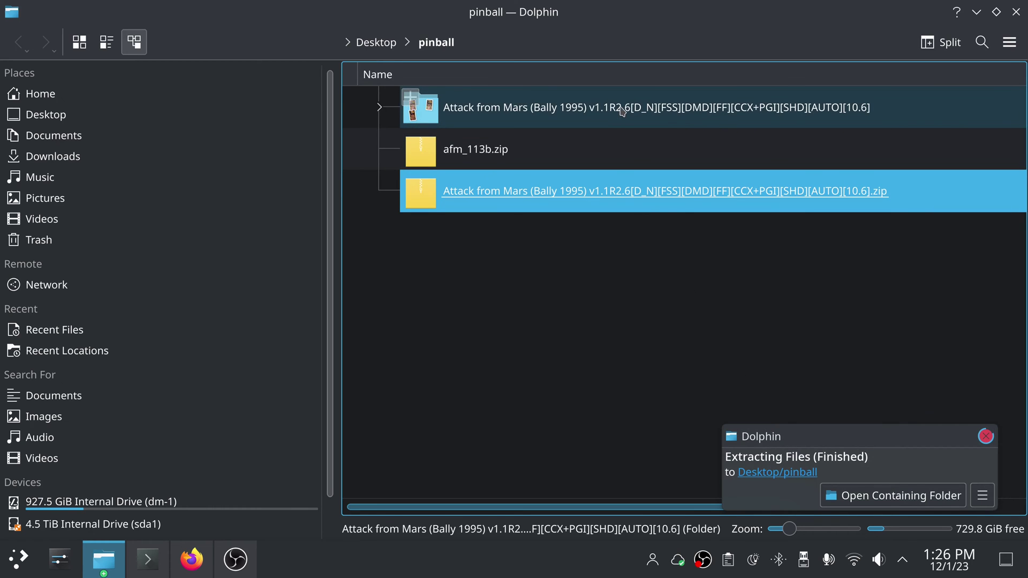
- Check the files inside the extracted Attack from Mars folder, then copy that folder from the pinball folder
double_click(621, 110)
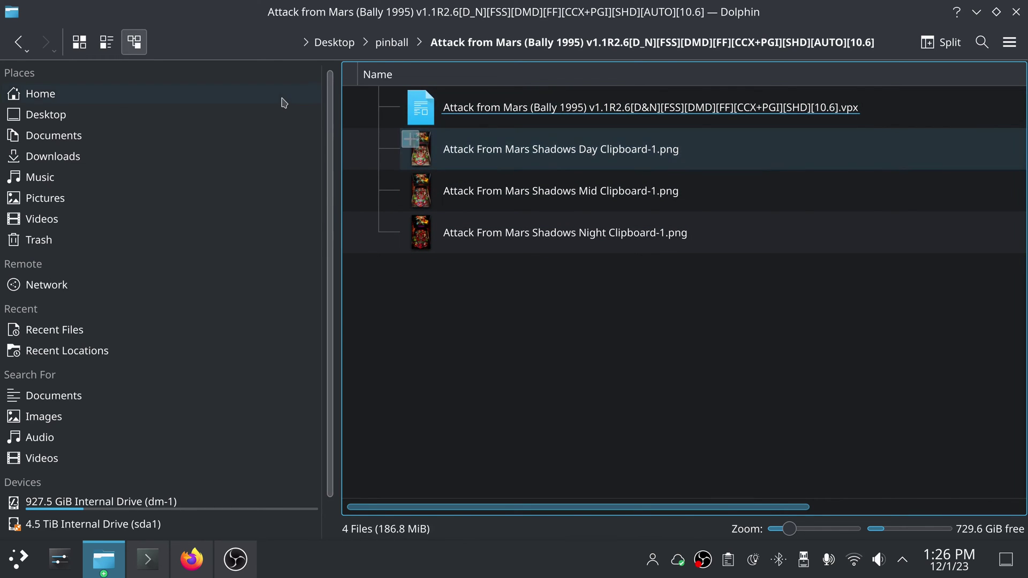
left_click(18, 42)
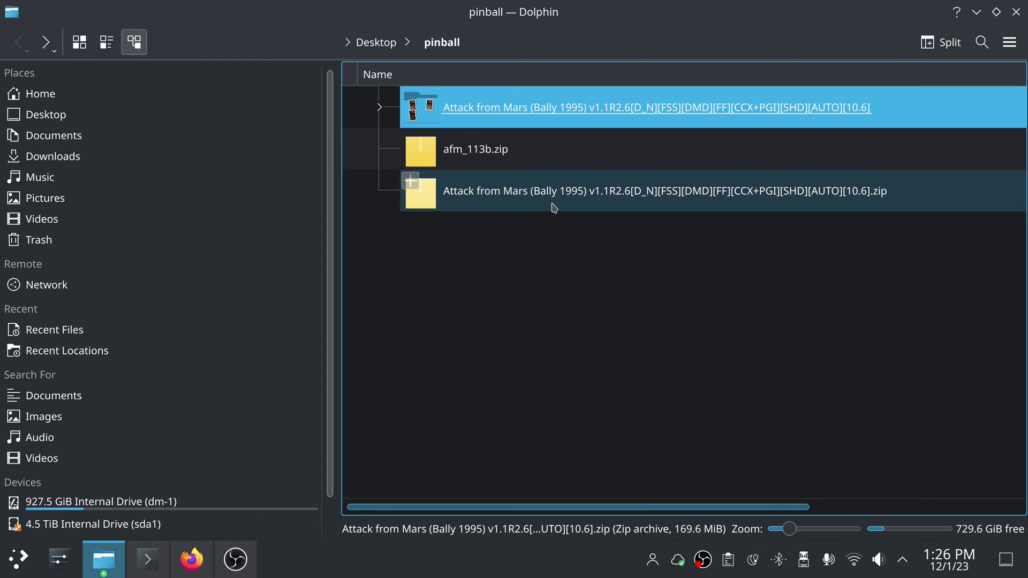
right_click(581, 116)
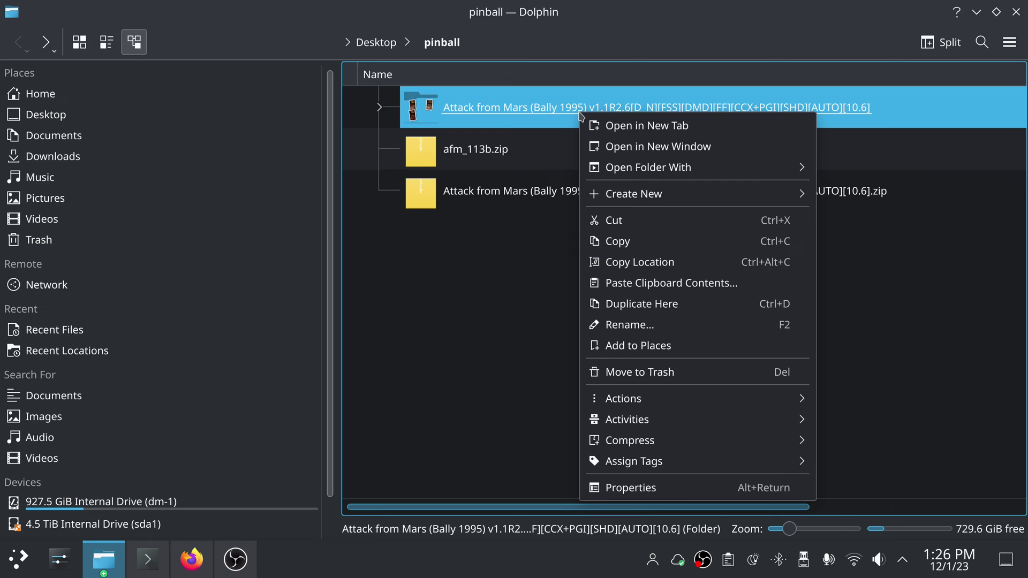
left_click(618, 241)
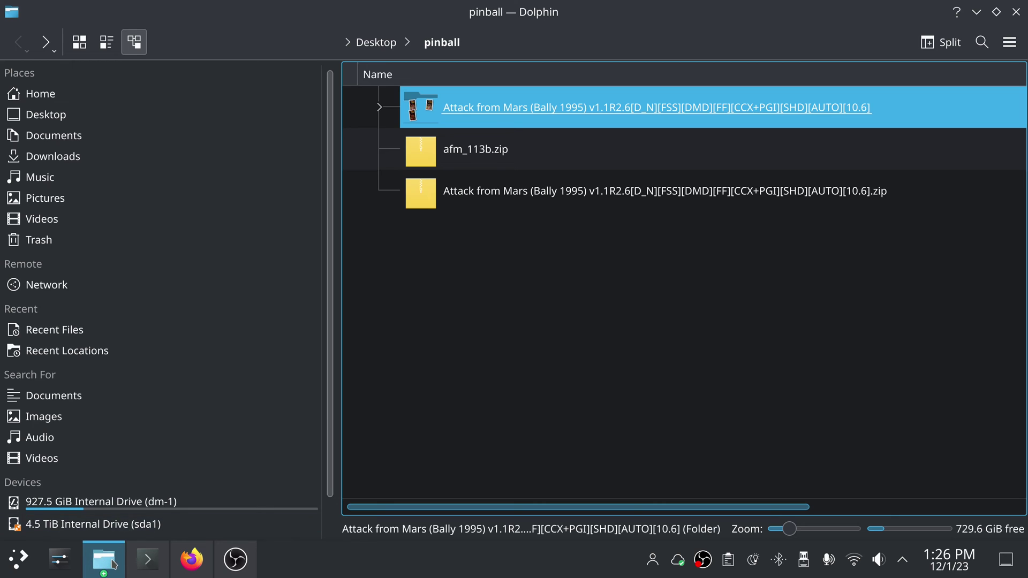
- Switch to the file manager window for smb://chimeraos/share/ and highlight the host name in its address
mouse_move(114, 564)
left_click(123, 474)
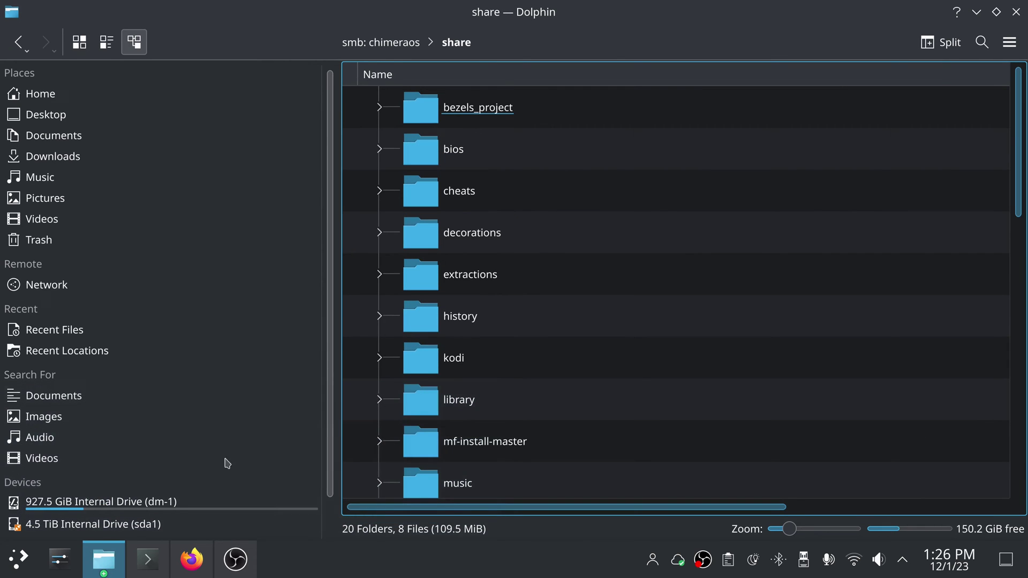
left_click(593, 46)
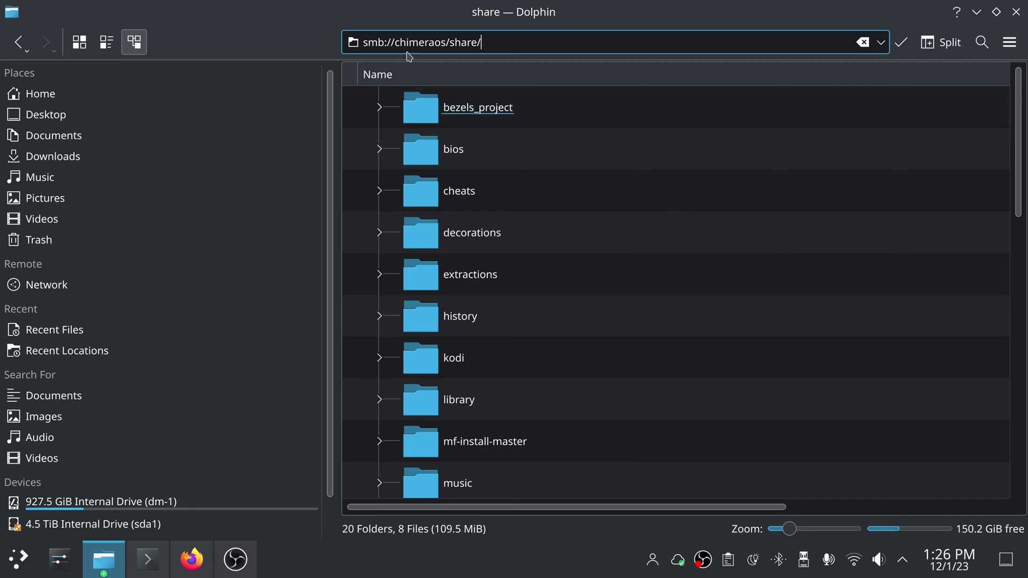
left_click_drag(395, 42, 446, 42)
left_click_drag(405, 43, 448, 45)
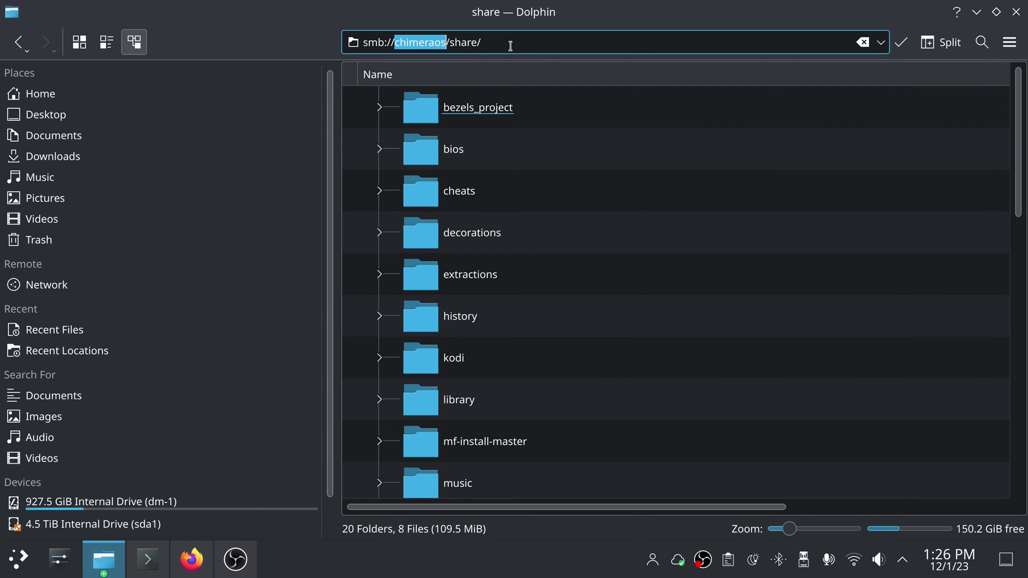
left_click(421, 43)
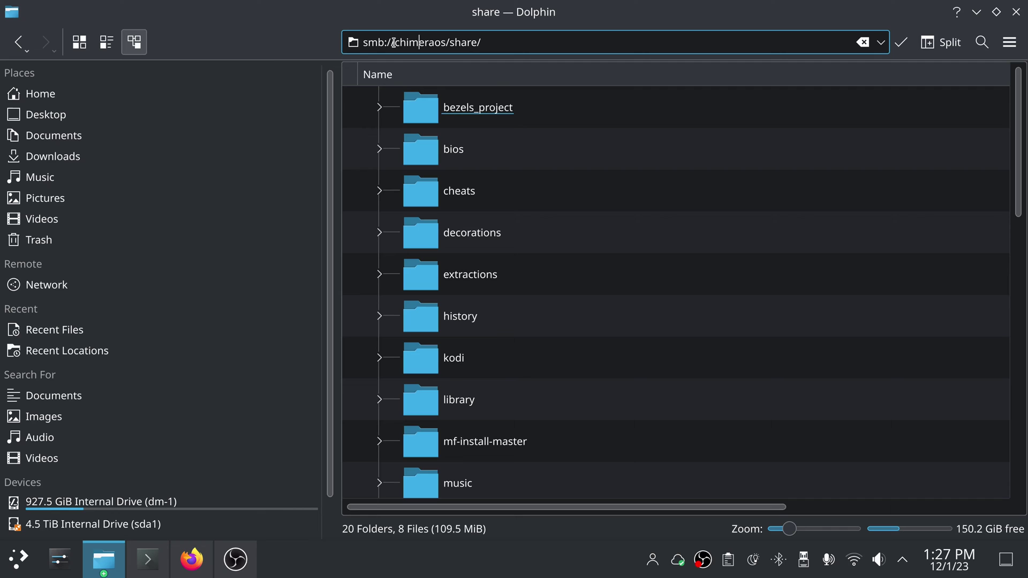
left_click_drag(396, 43, 438, 42)
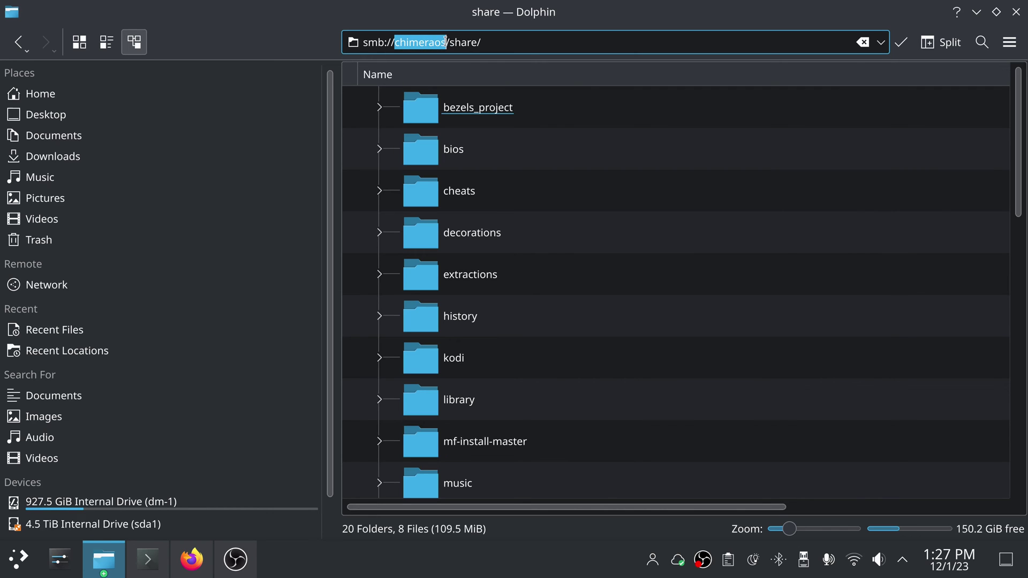
left_click(594, 41)
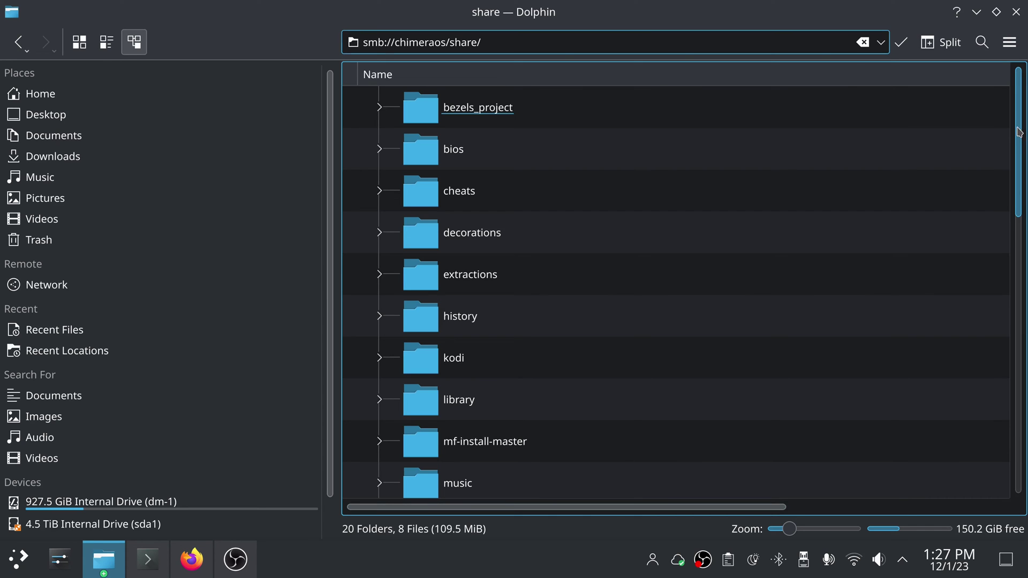
- Paste the copied Attack from Mars folder into the share's roms/vpinball folder
left_click_drag(1019, 132, 1023, 235)
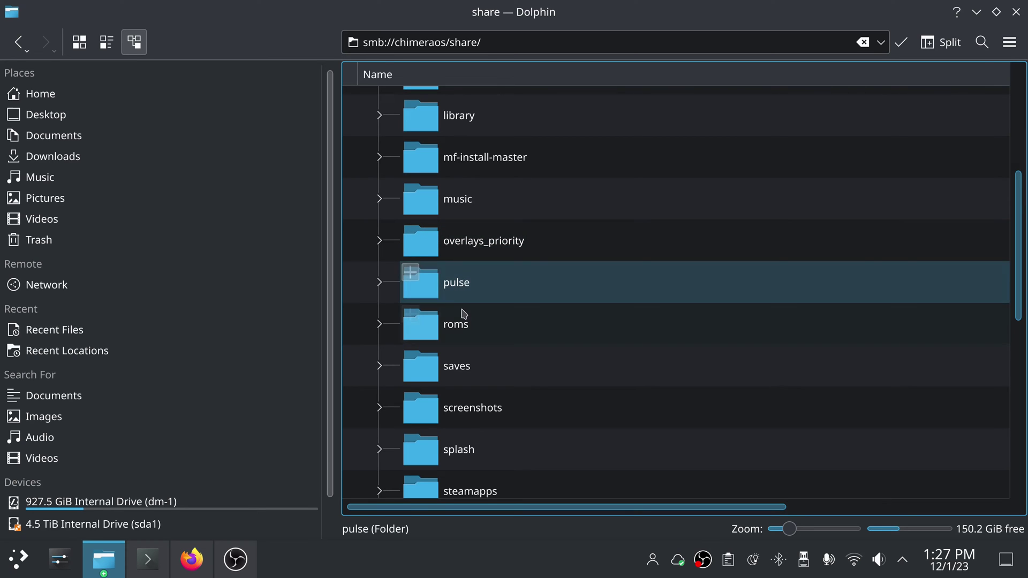
left_click(457, 334)
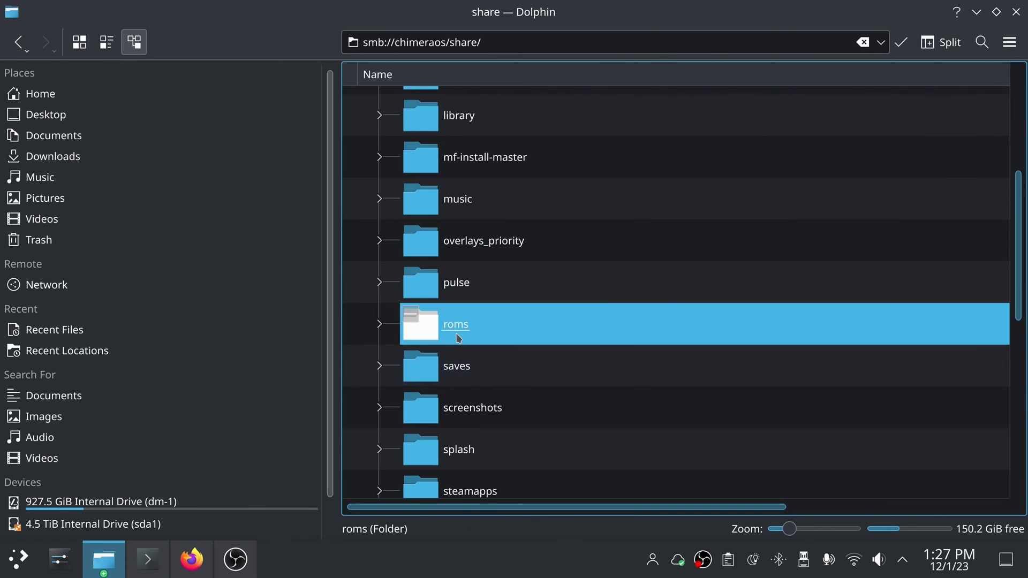
left_click_drag(1019, 87, 1022, 459)
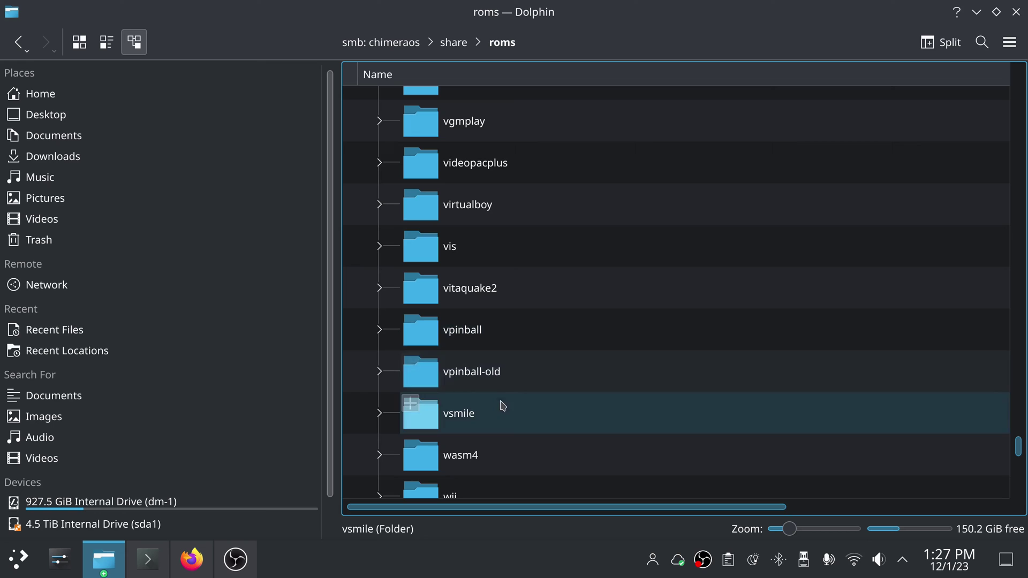
left_click(479, 335)
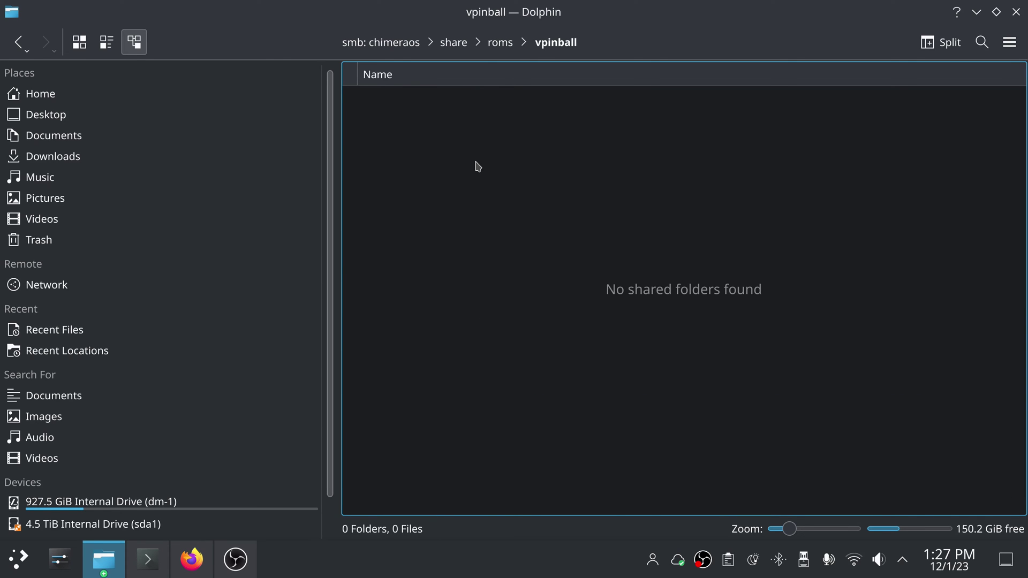
right_click(477, 166)
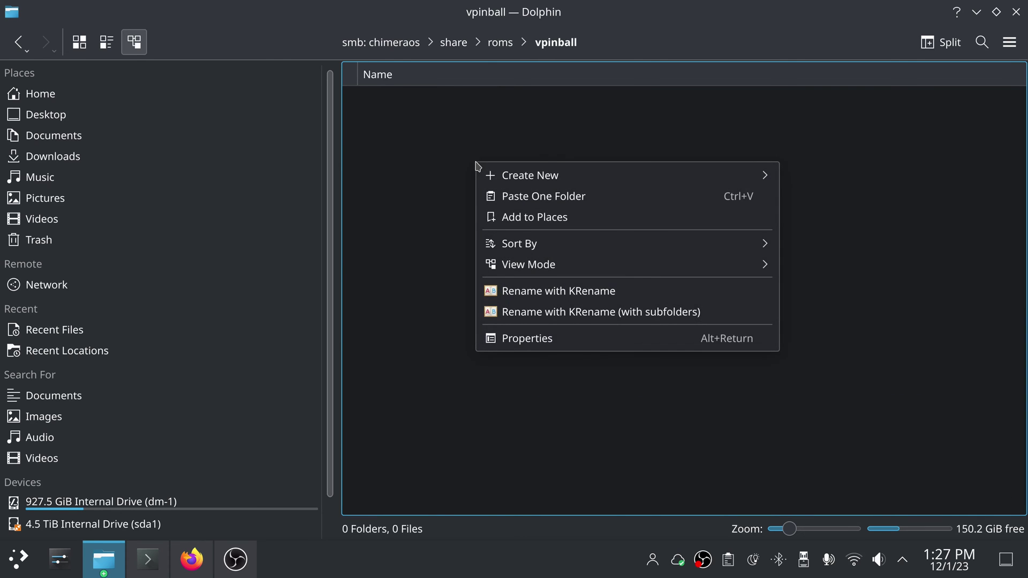
left_click(505, 197)
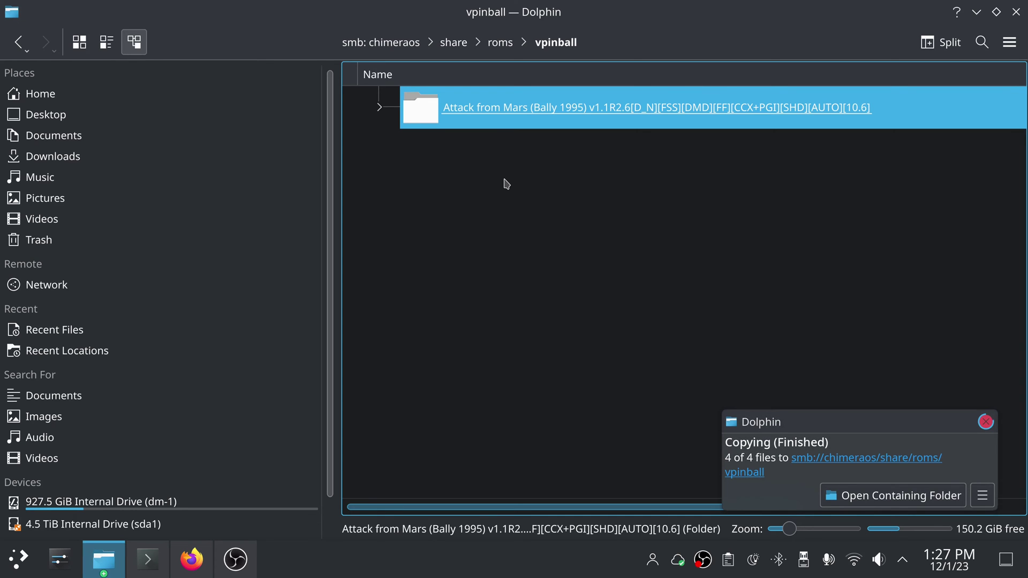
- Return to the desktop's pinball folder and inspect the contents of the afm_113b.zip archive
left_click(974, 18)
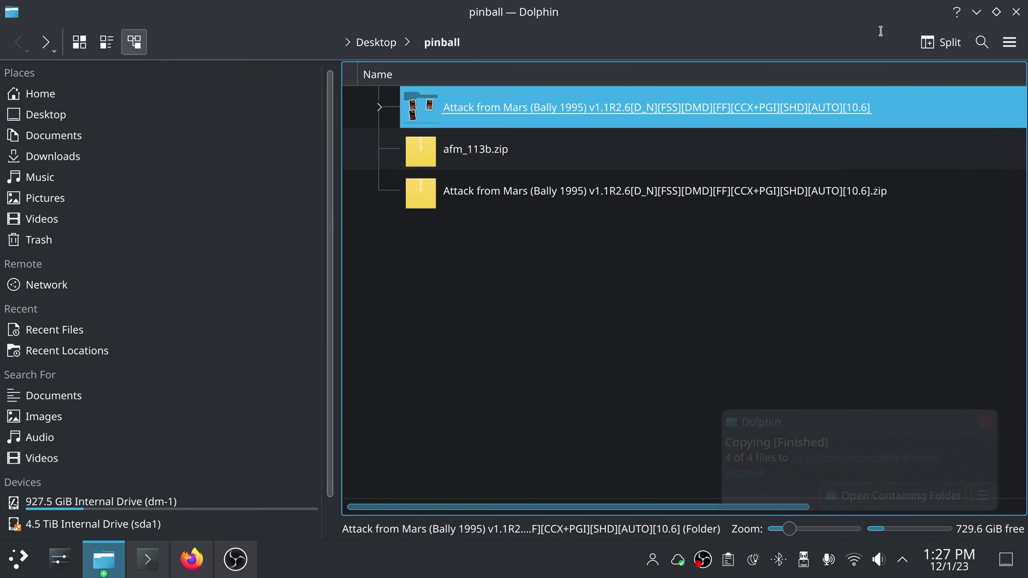
double_click(490, 158)
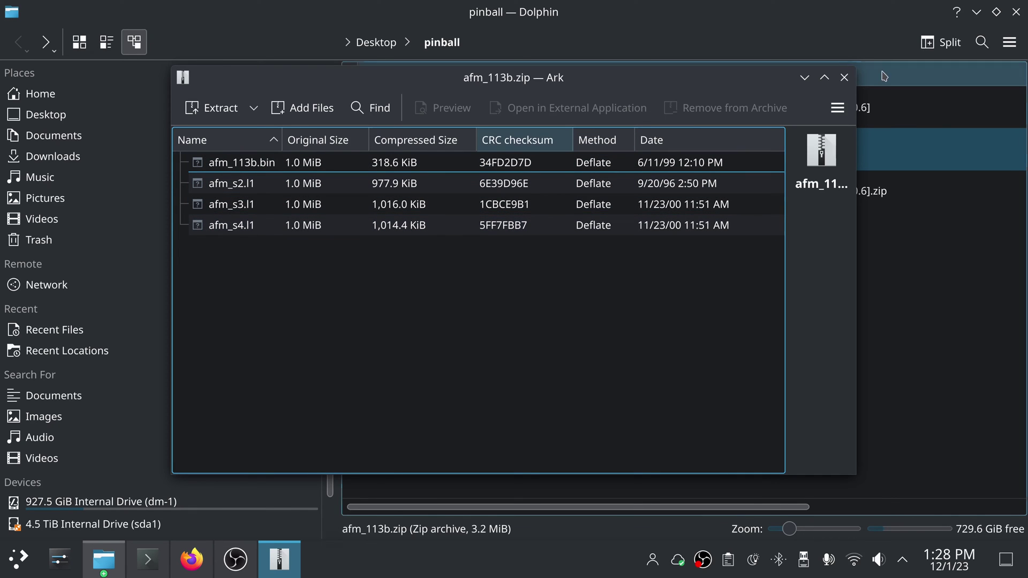
left_click(844, 79)
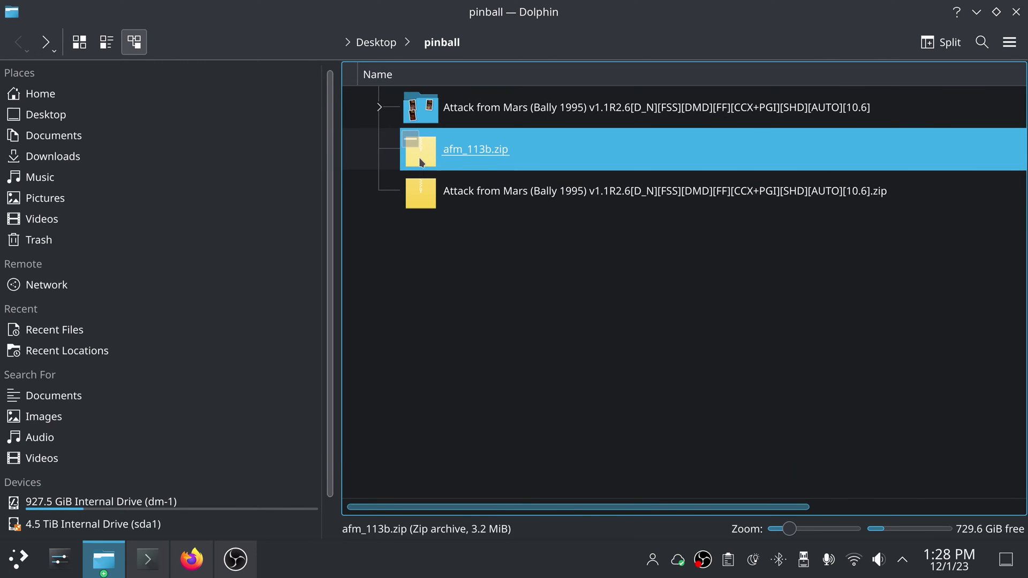
left_click(498, 280)
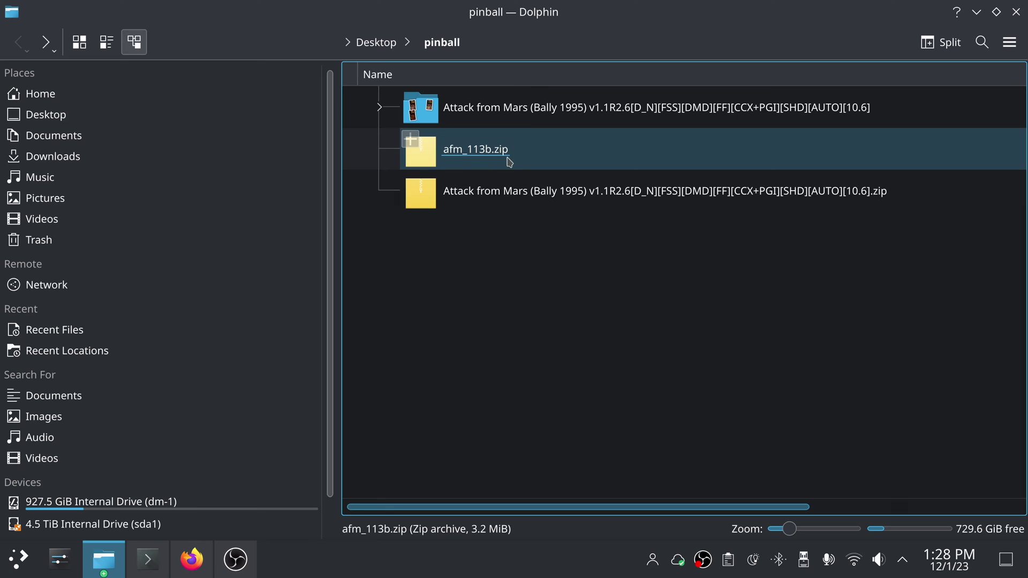
- Copy the afm_113b.zip ROM archive from the desktop's pinball folder
right_click(533, 158)
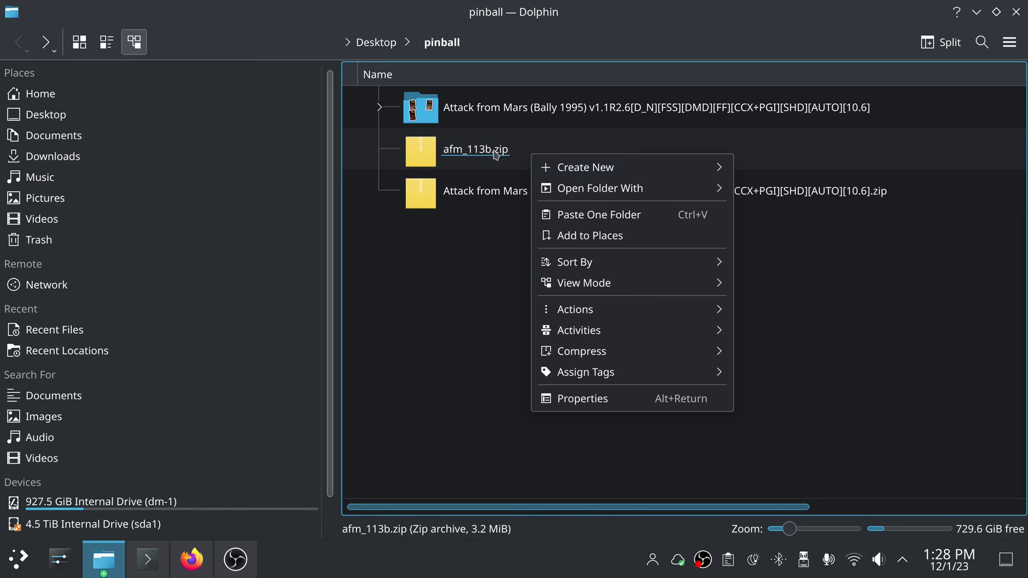
left_click(481, 165)
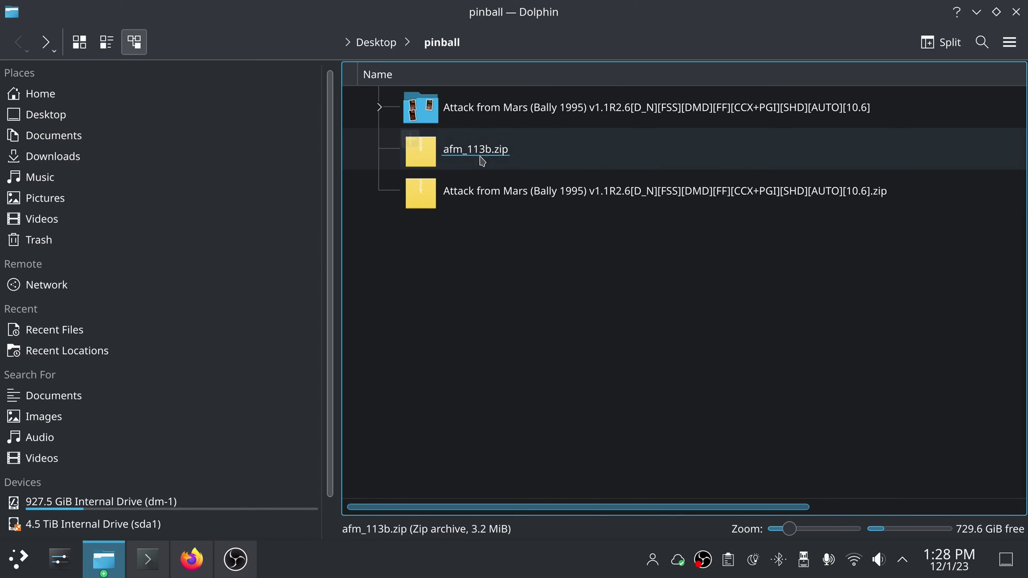
left_click(485, 150)
right_click(486, 147)
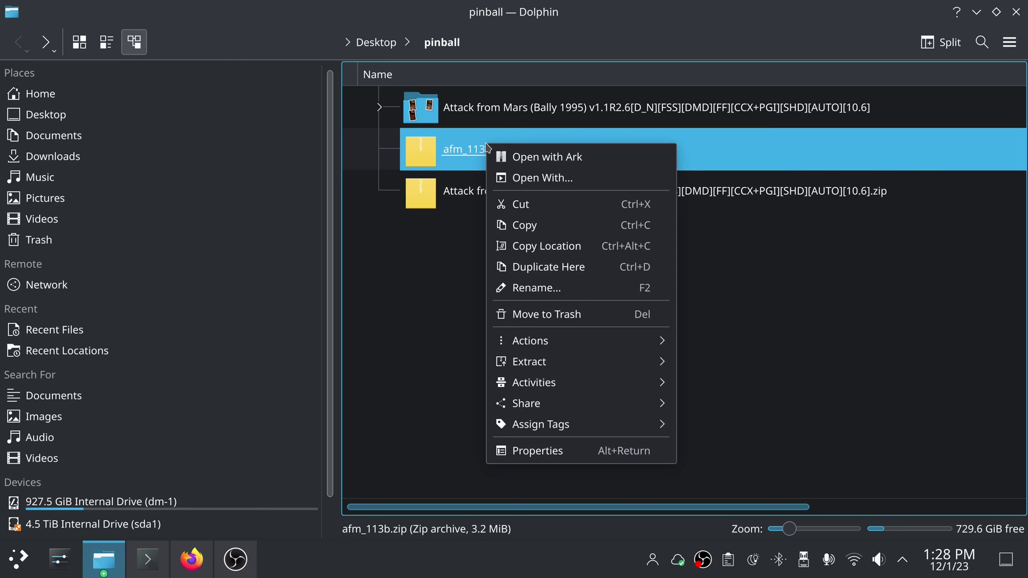
left_click(509, 225)
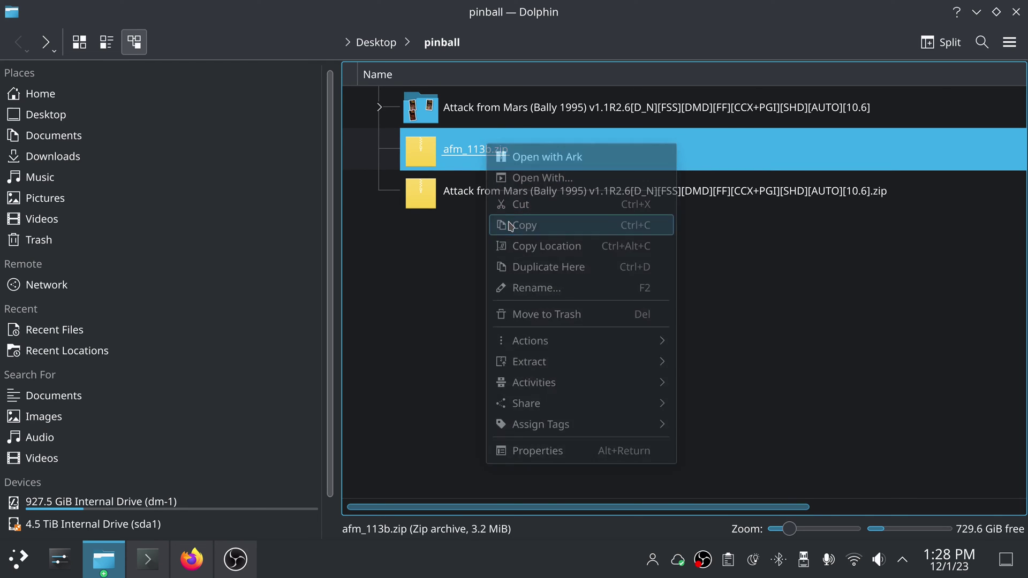
- Switch to the file manager window showing the chimeraos share and open the share's system/configs folder
left_click(102, 559)
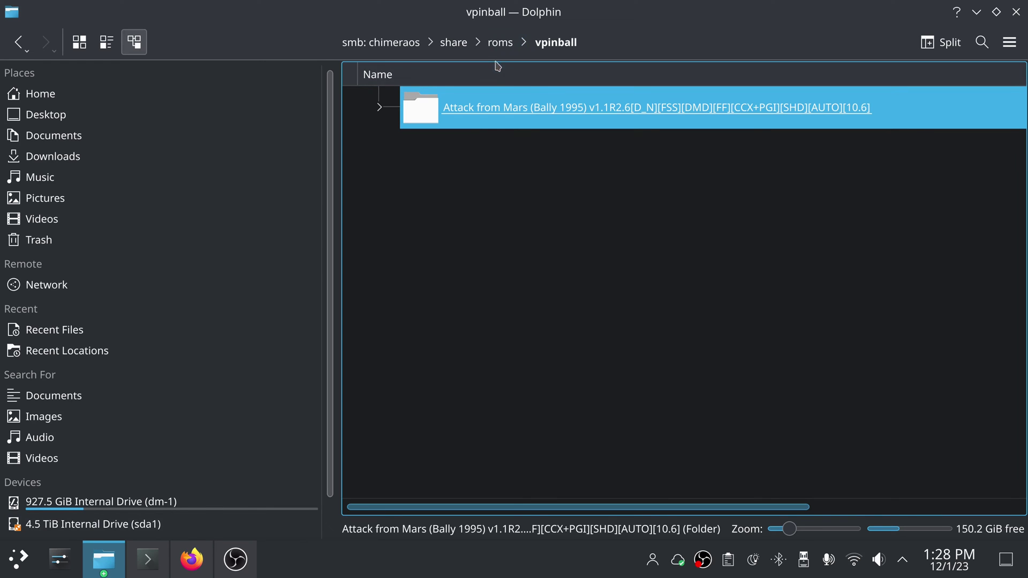
left_click(462, 49)
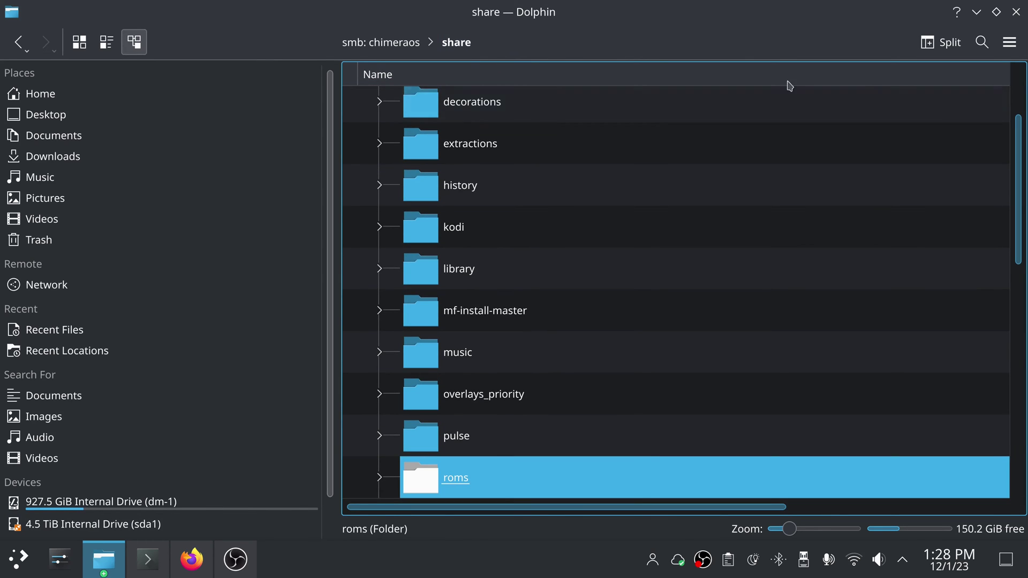
left_click_drag(1018, 189, 1017, 235)
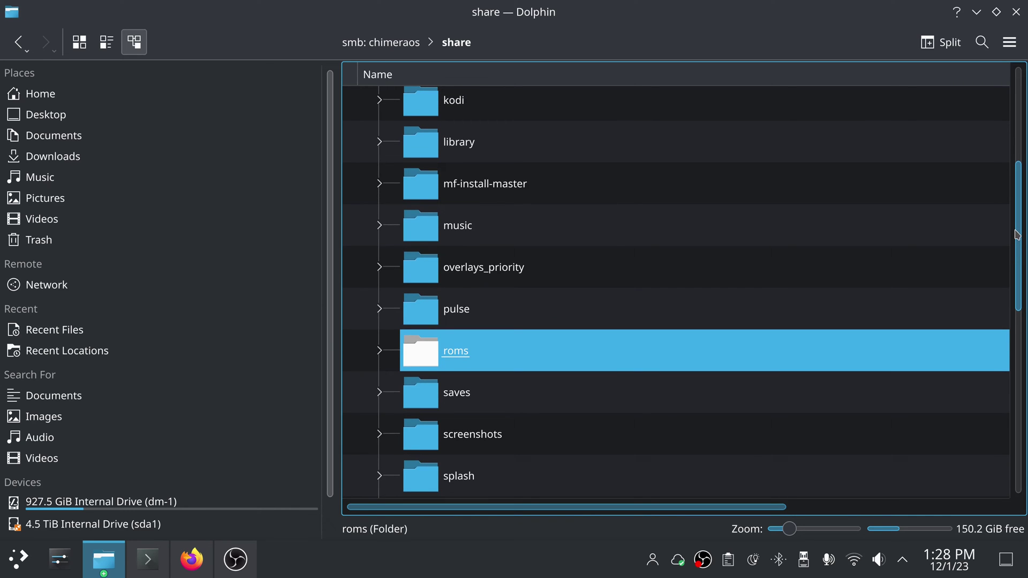
left_click_drag(1017, 234, 1017, 140)
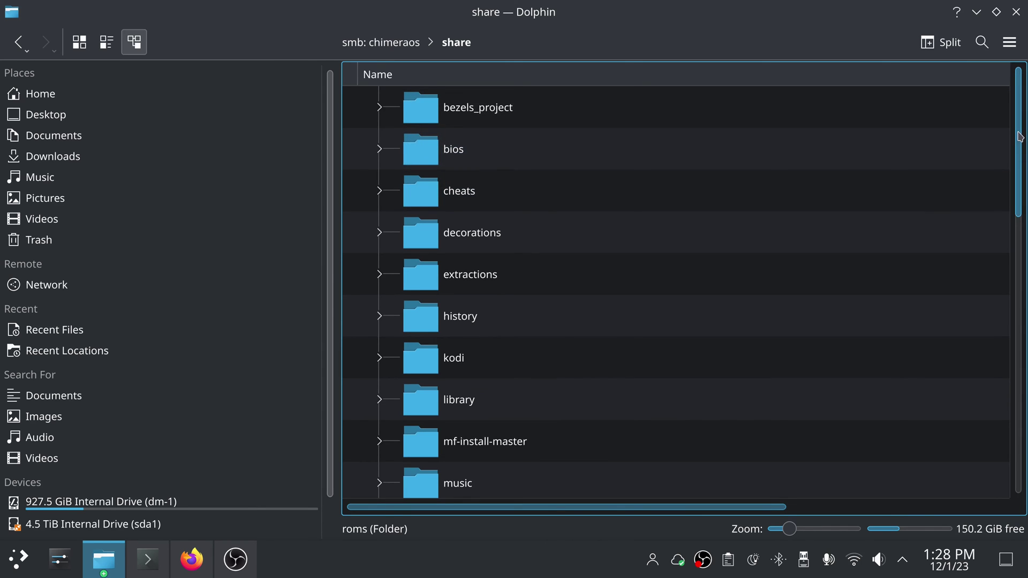
left_click_drag(1017, 139, 994, 364)
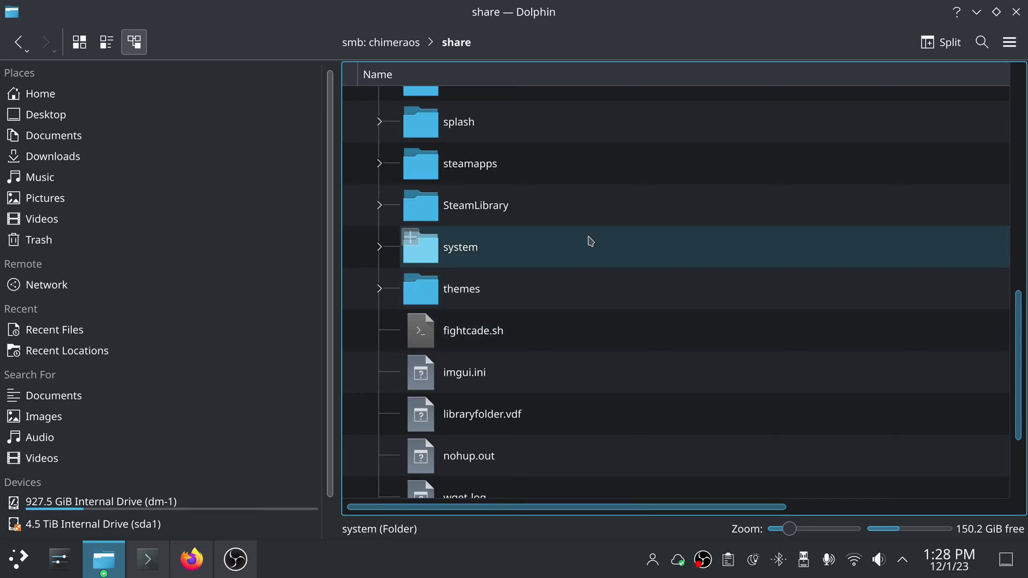
double_click(590, 240)
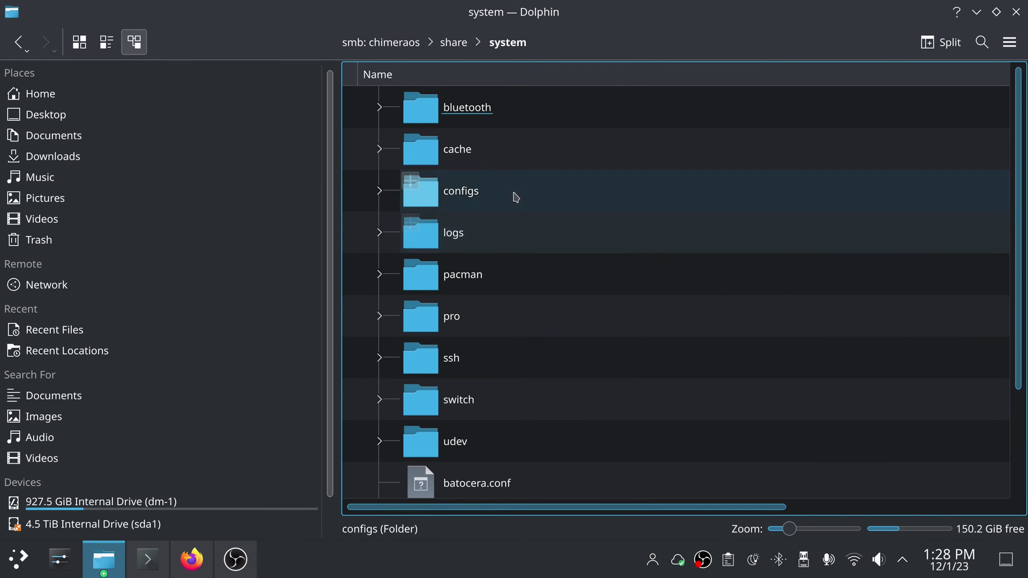
double_click(505, 197)
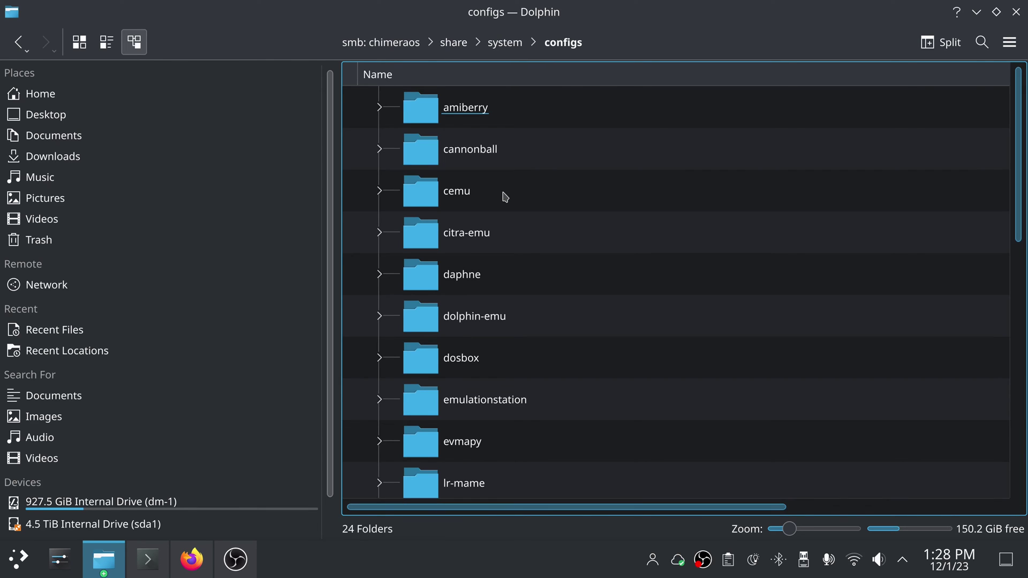
- Paste the copied ROM archive into vpinball/pinmame/roms inside configs, and close both file manager windows
left_click_drag(1021, 144, 1019, 379)
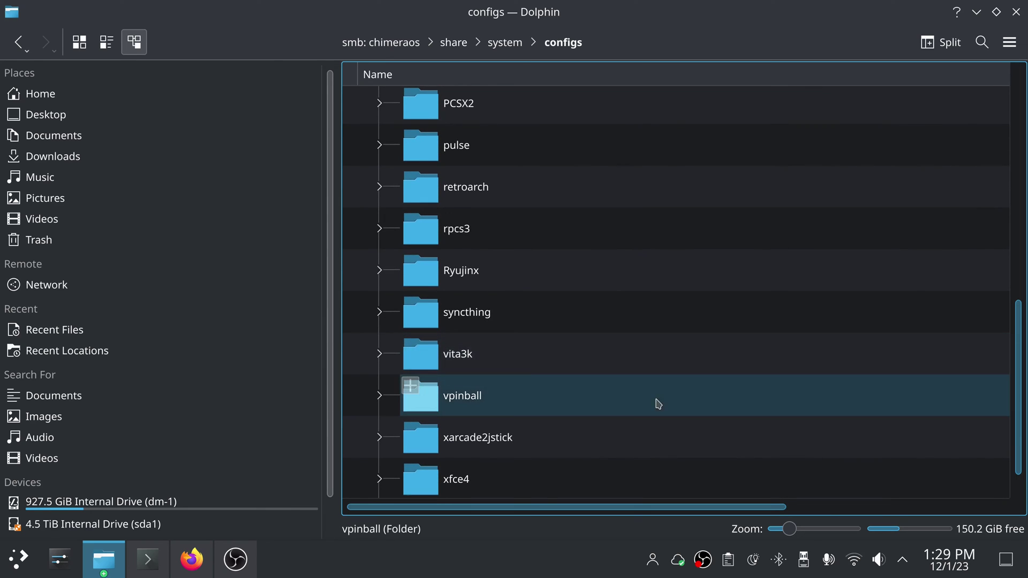
double_click(493, 396)
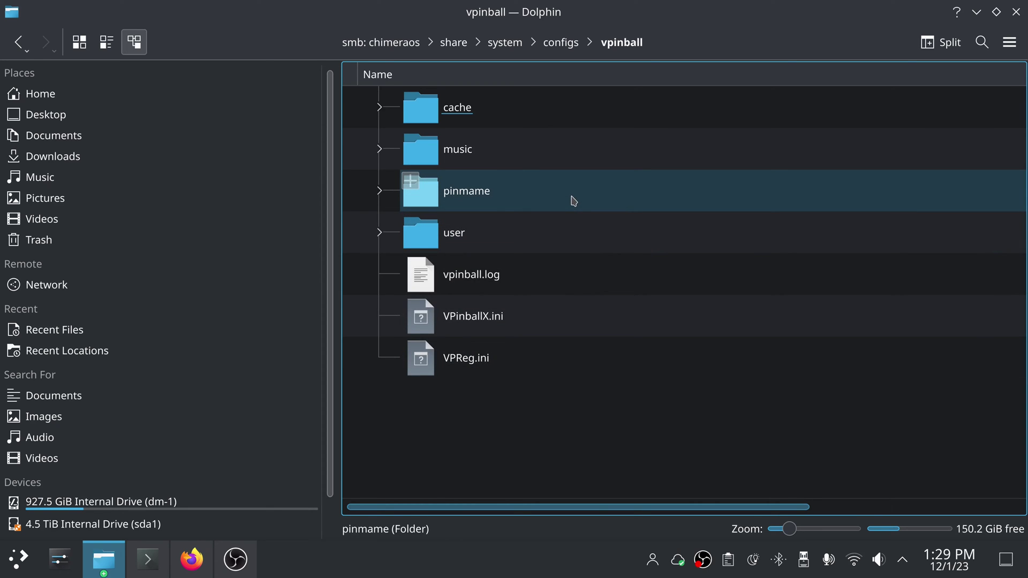
double_click(519, 205)
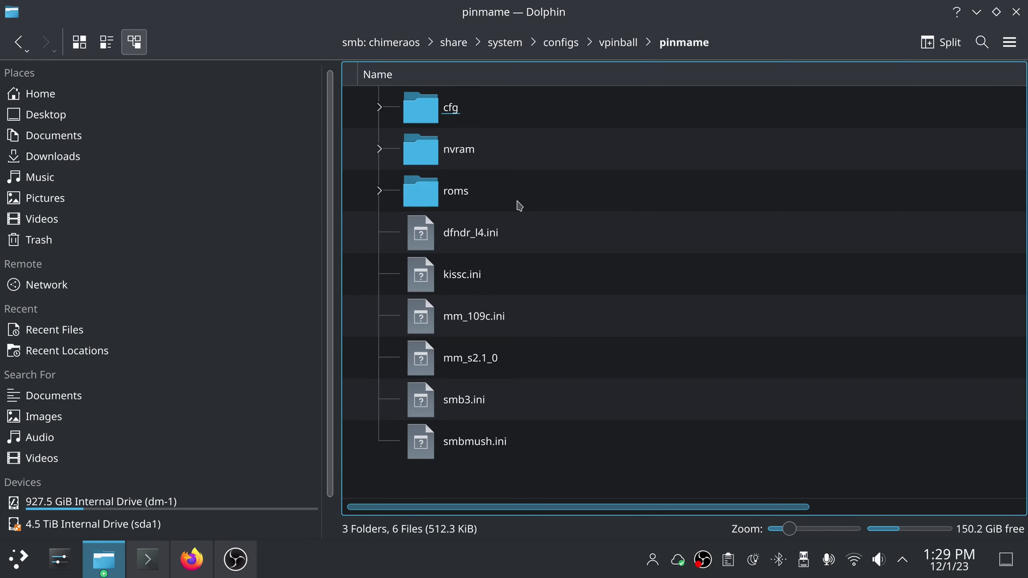
double_click(474, 204)
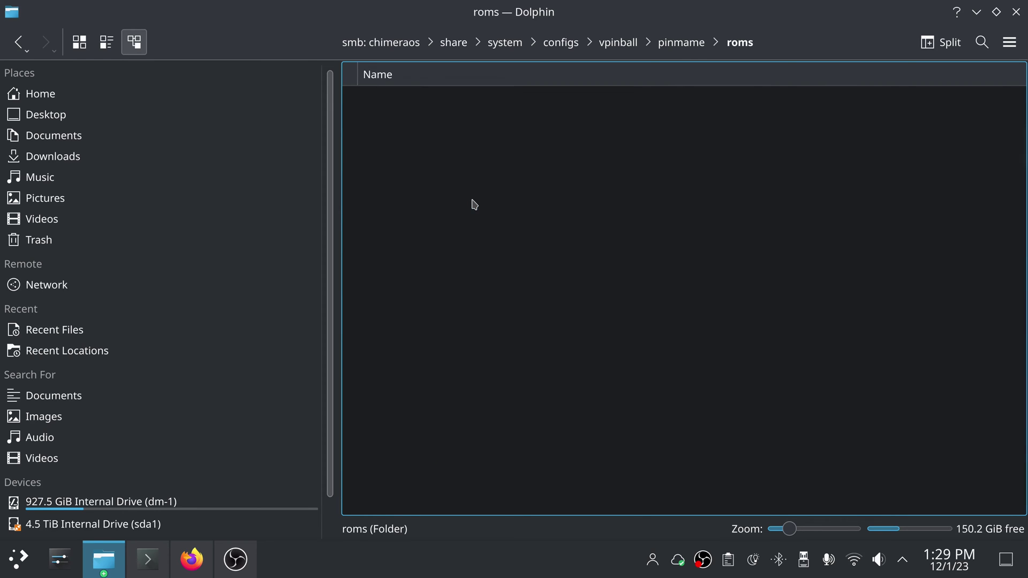
right_click(496, 410)
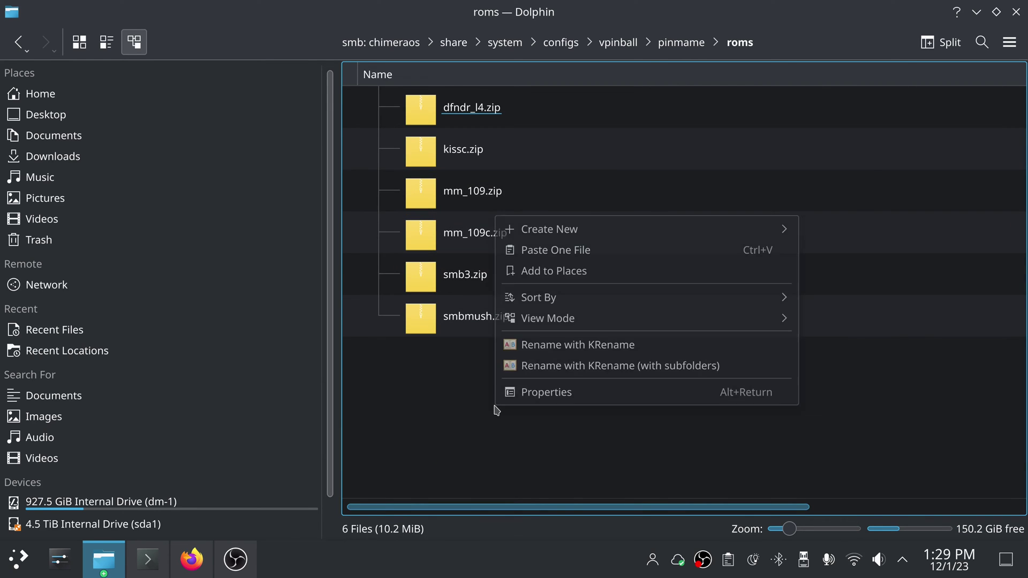
left_click(517, 250)
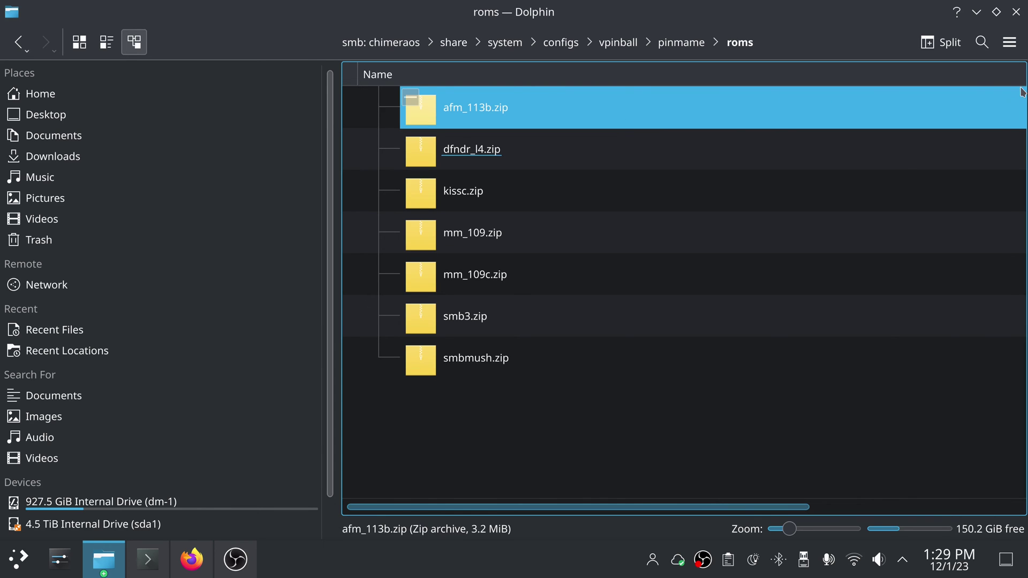
left_click(1017, 13)
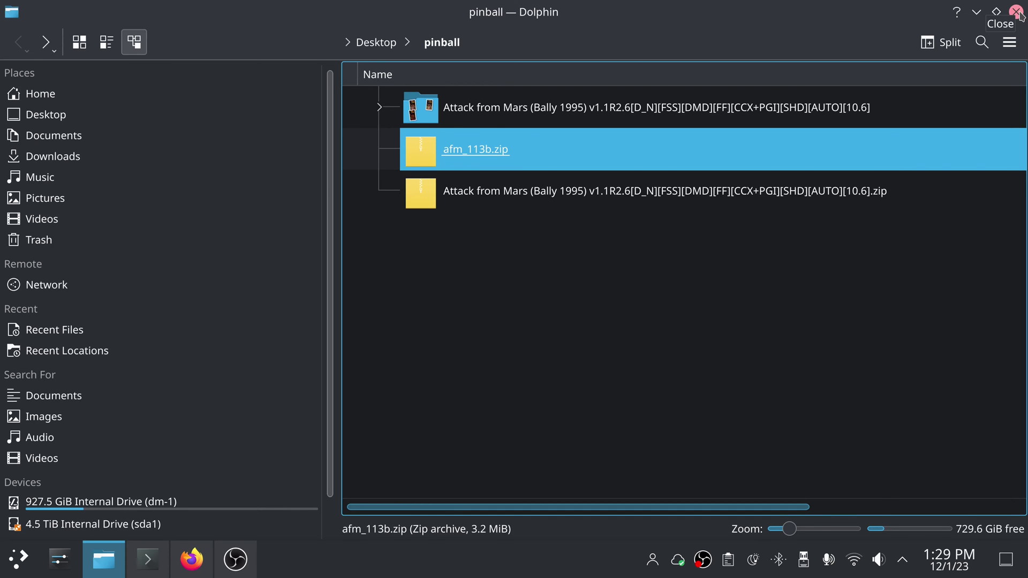
left_click(1017, 13)
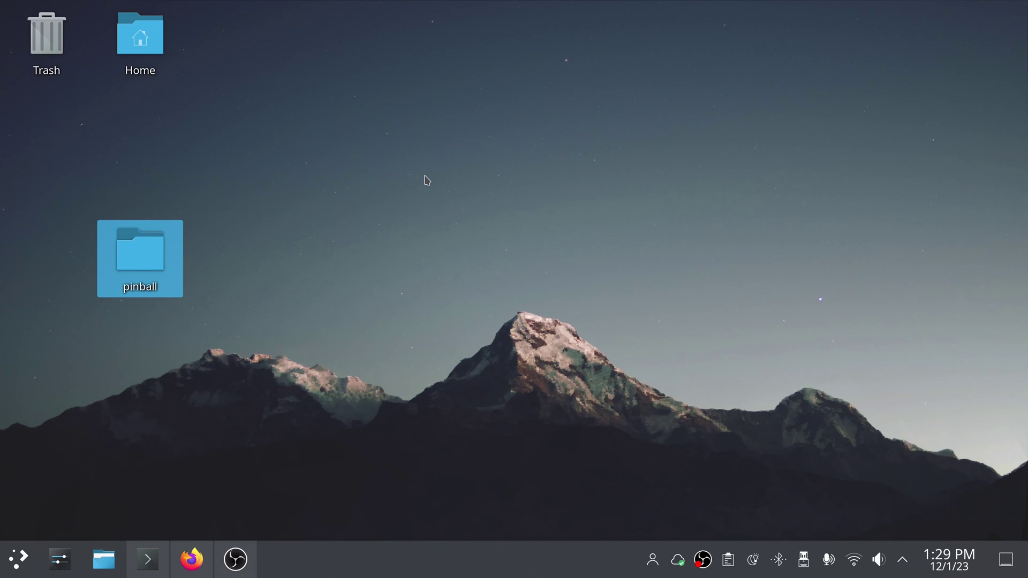
- Switch to Firefox, look through the table patch folders in the vpx-standalone-scripts GitHub repository, and minimize the browser
left_click(192, 559)
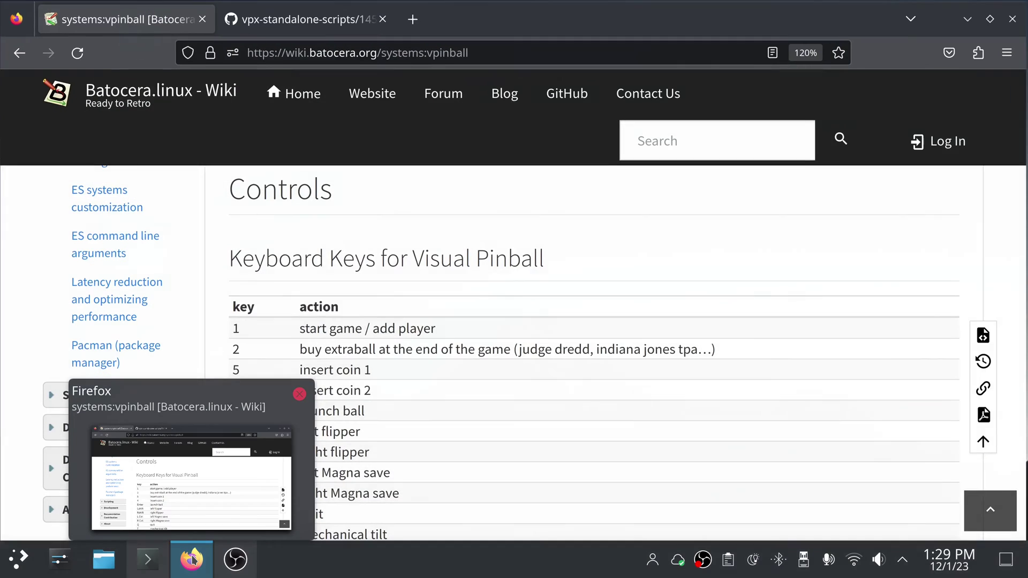
left_click(311, 17)
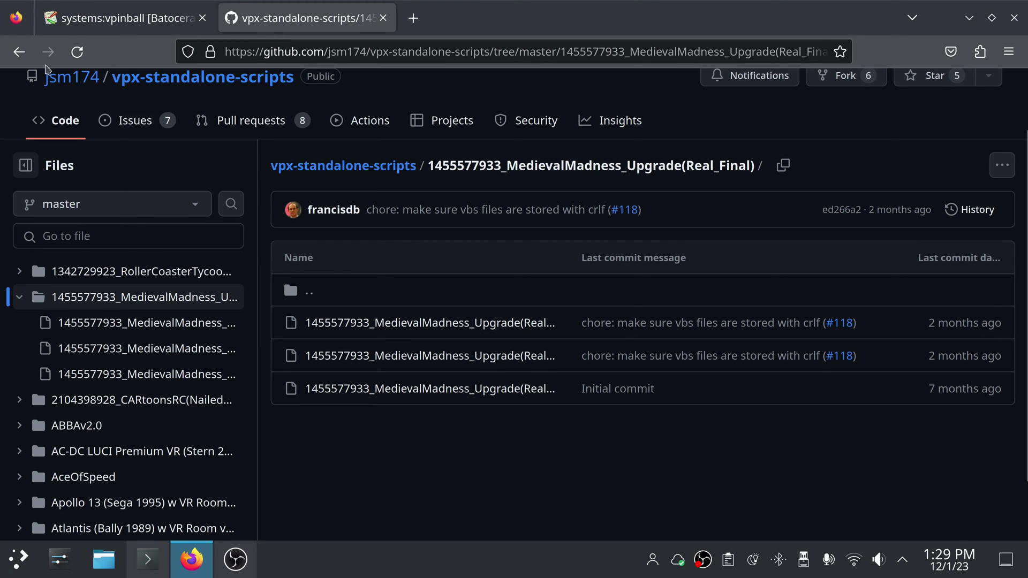
left_click(20, 52)
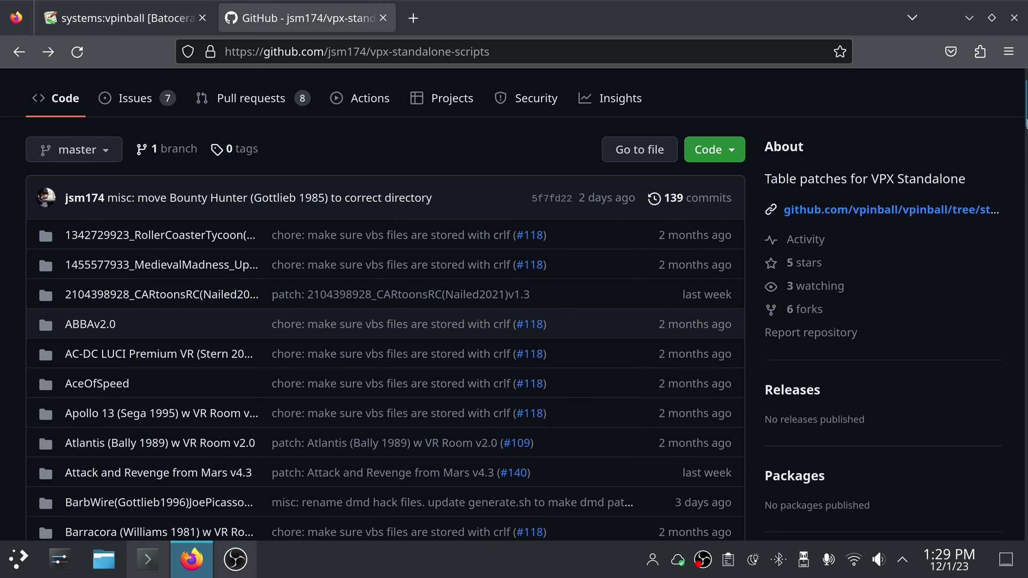
scroll(1025, 136, "down", 3)
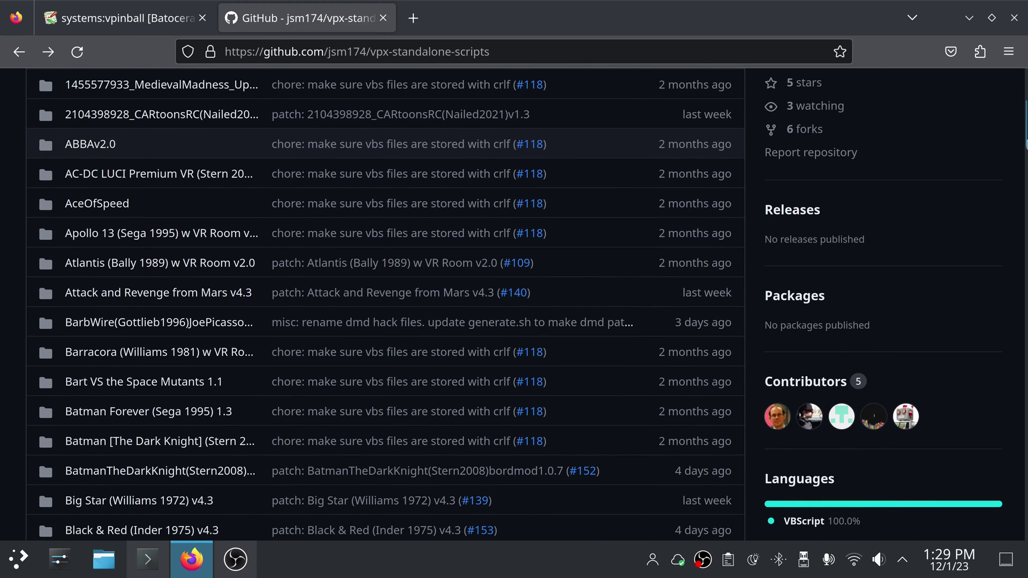
scroll(1025, 137, "down", 9)
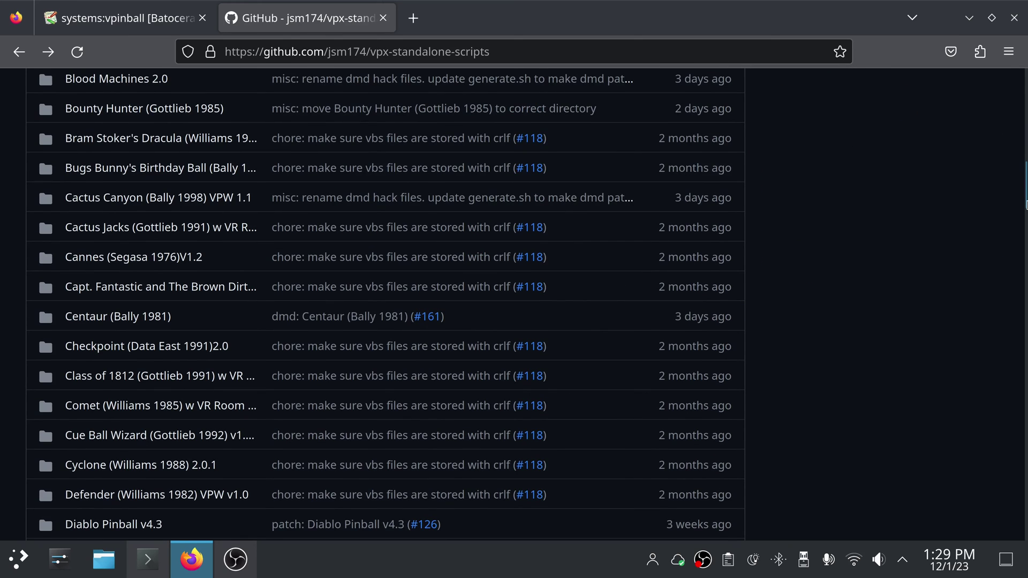
scroll(1025, 137, "down", 6)
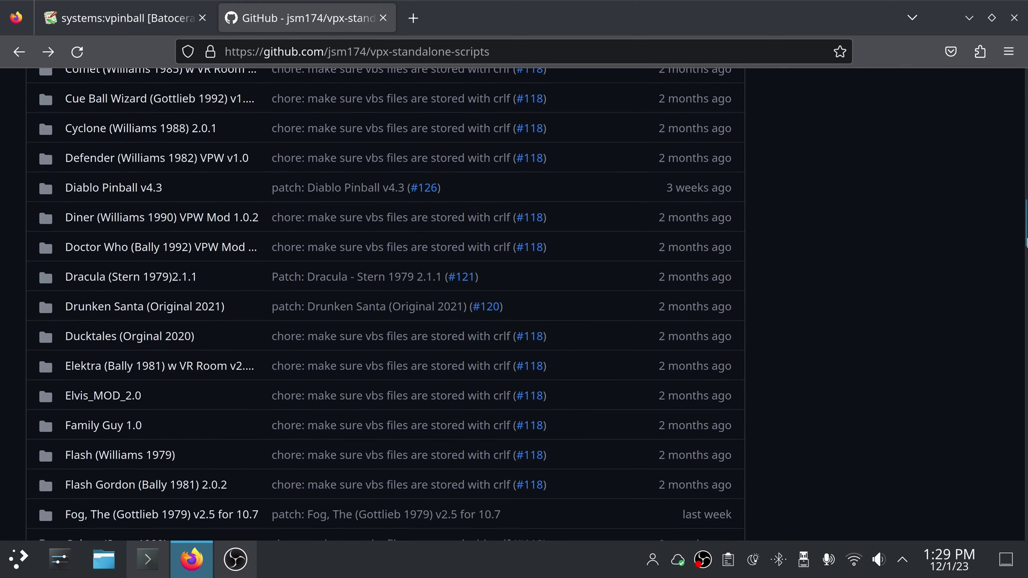
key("Home")
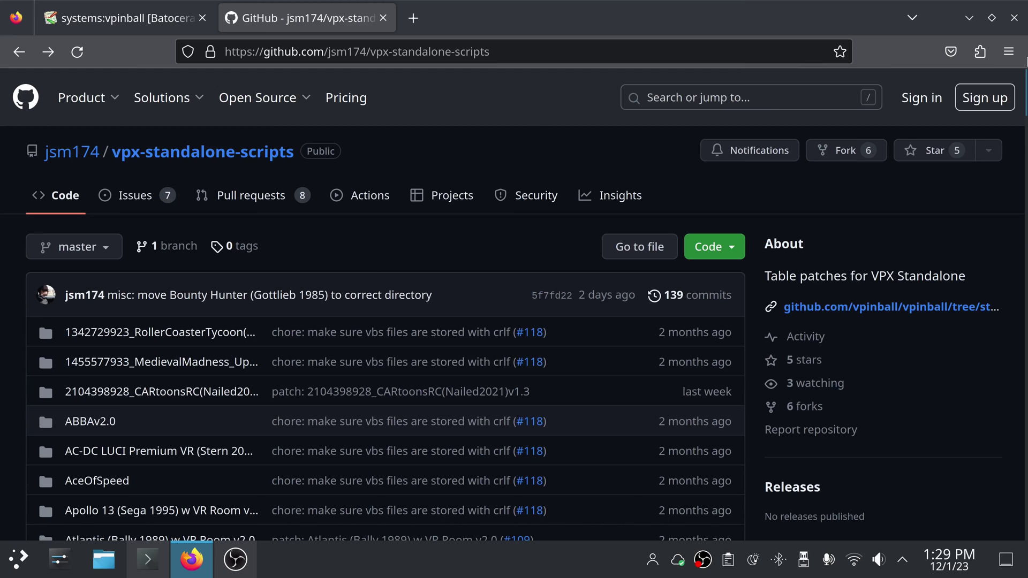
left_click(969, 18)
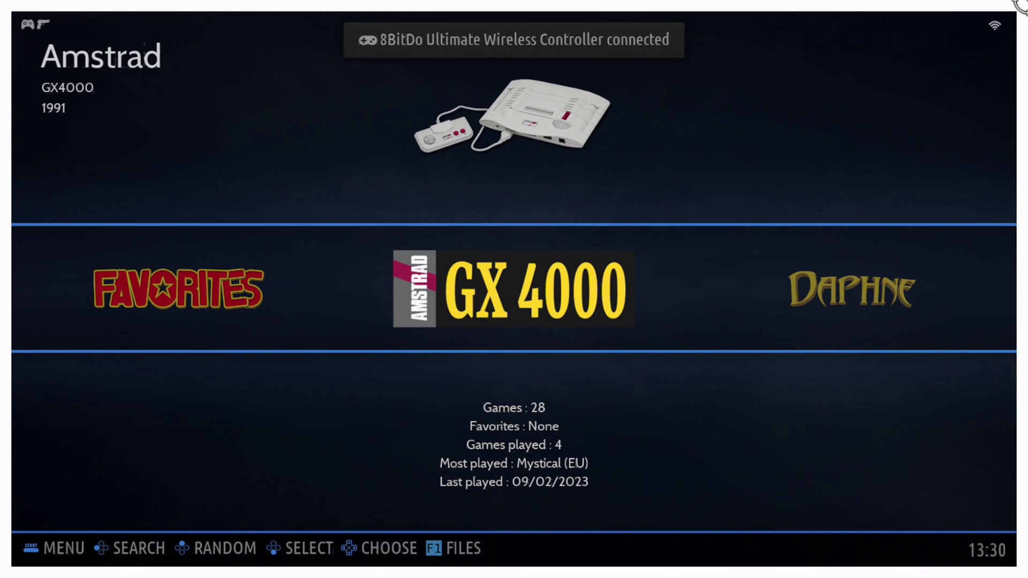
- In Batocera's EmulationStation interface, reload the game lists from the main menu's game settings
key("Left")
key("Escape")
key("Down")
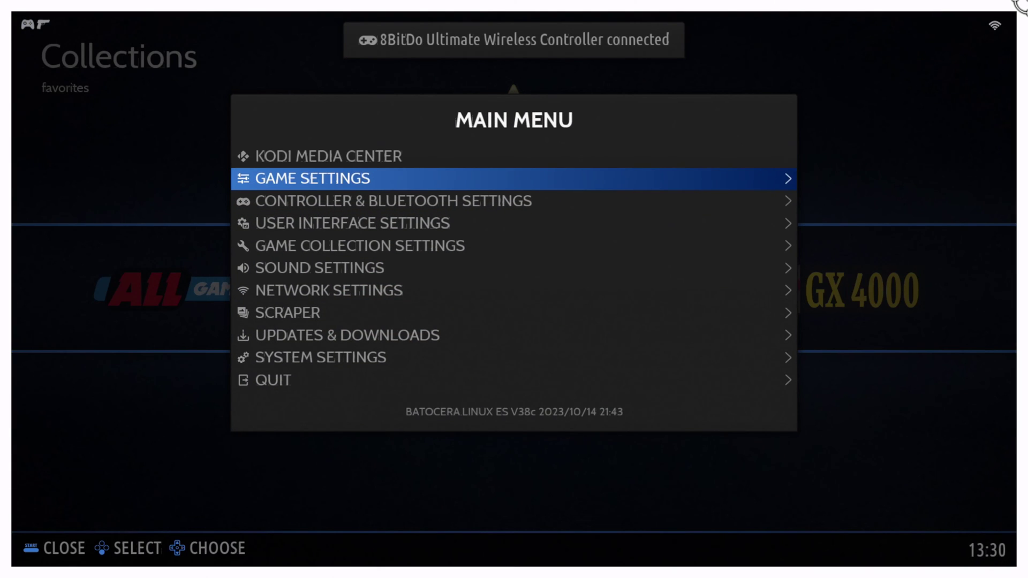
key("Return")
key("Return")
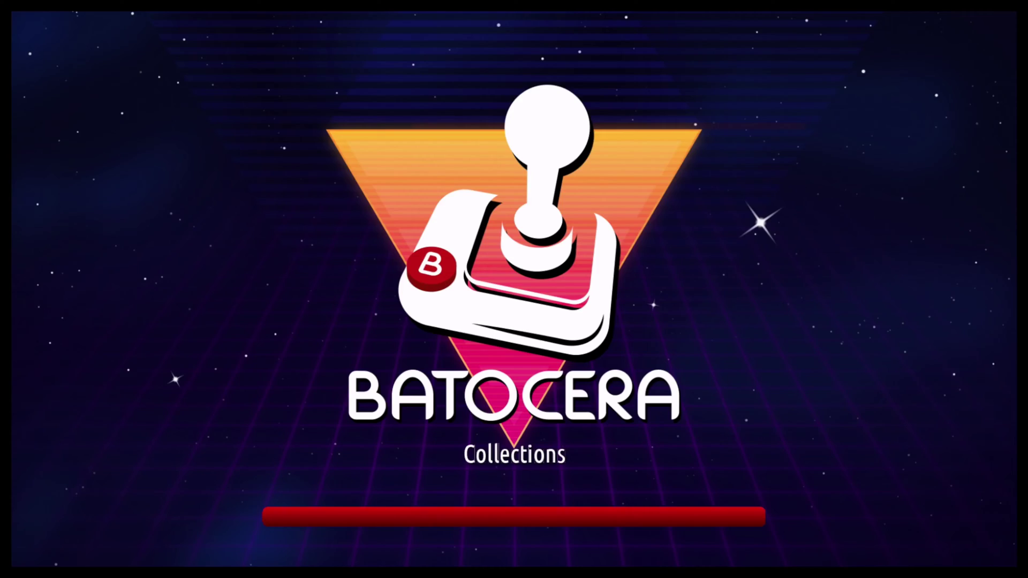
- Browse the system carousel to the Visual Pinball system
key("Right")
key("Right")
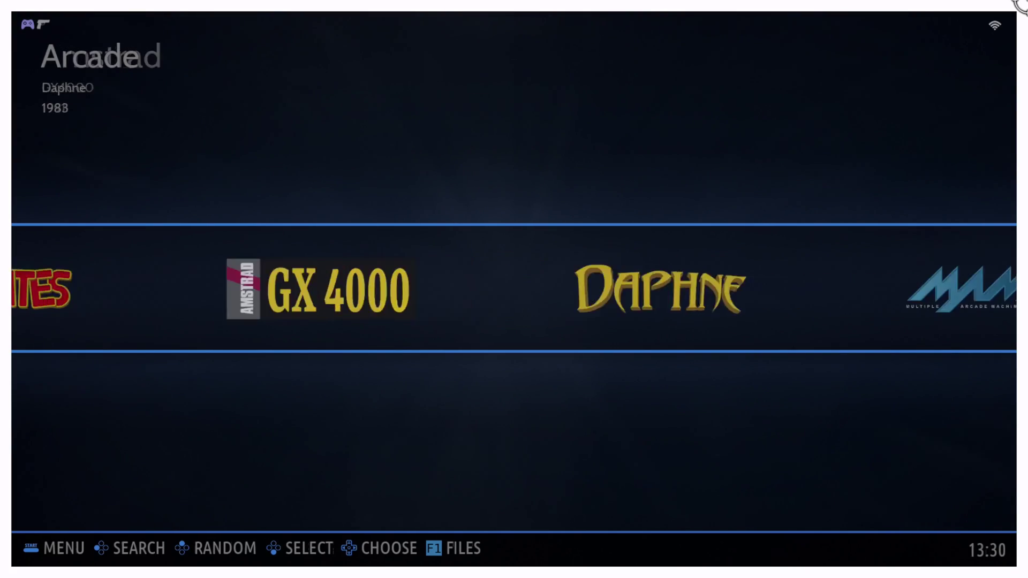
key("Right")
key("Right")
key("Right")
key("Right")
key("Right")
key("Right")
key("Right")
key("Right")
key("Right")
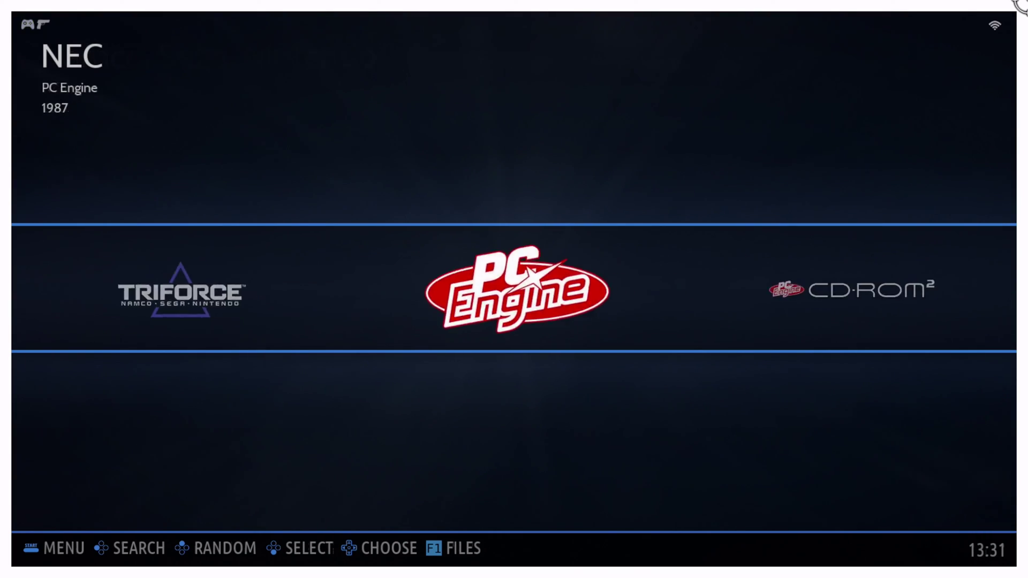
key("Right")
key("Right")
key("Right")
key("Right")
key("Right")
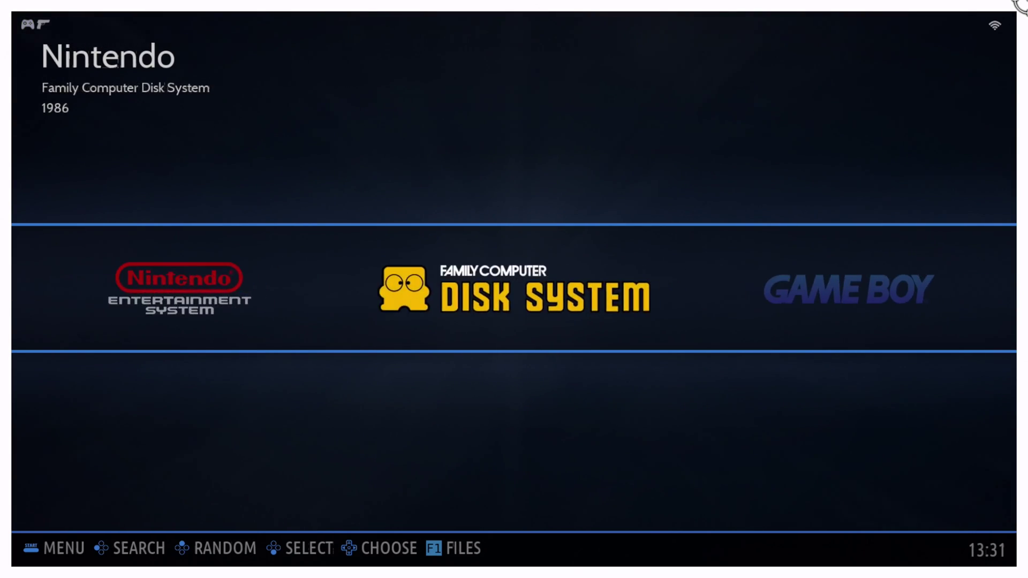
key("Right")
key("Right")
key("Right")
key("Right")
key("Right")
key("Right")
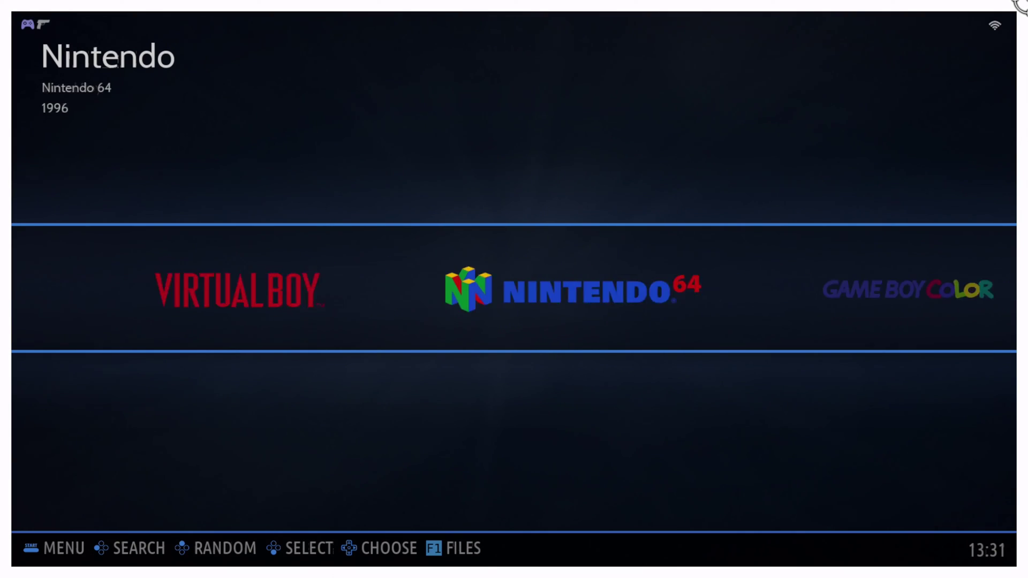
key("Right")
key("Right")
key("Right")
key("Right")
key("Right")
key("Right")
key("Right")
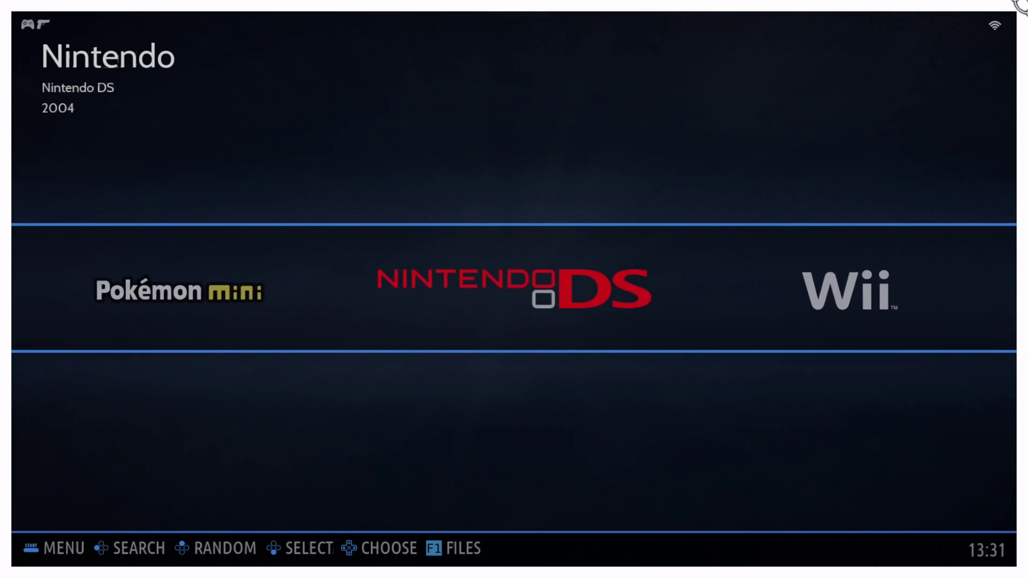
key("Right")
key("Right")
key("Right")
key("Right")
key("Right")
key("Right")
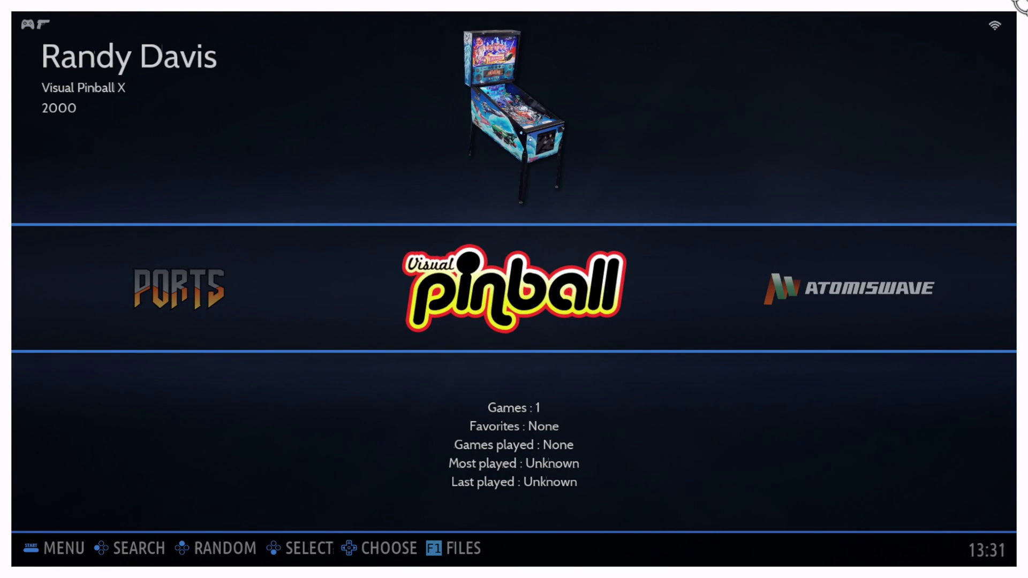
- Open the Visual Pinball game list, enter the Attack from Mars (Bally 1995) folder and launch its table
key("Return")
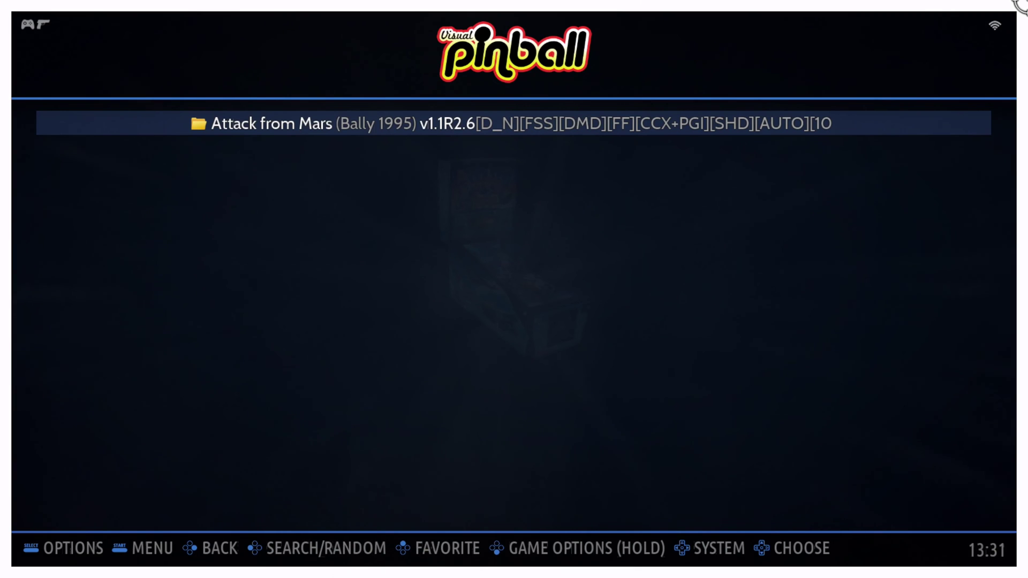
key("Return")
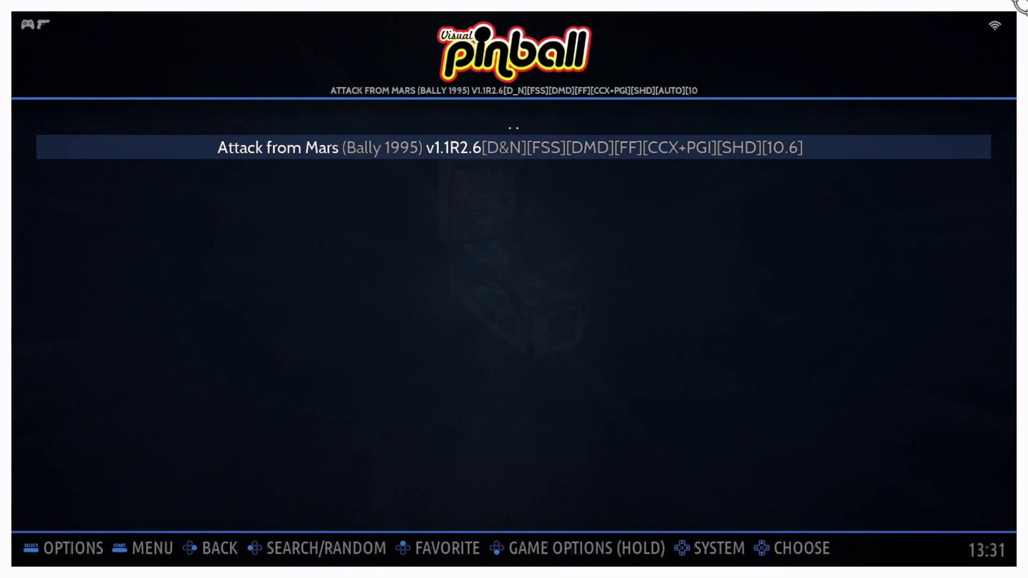
key("Return")
key("Return")
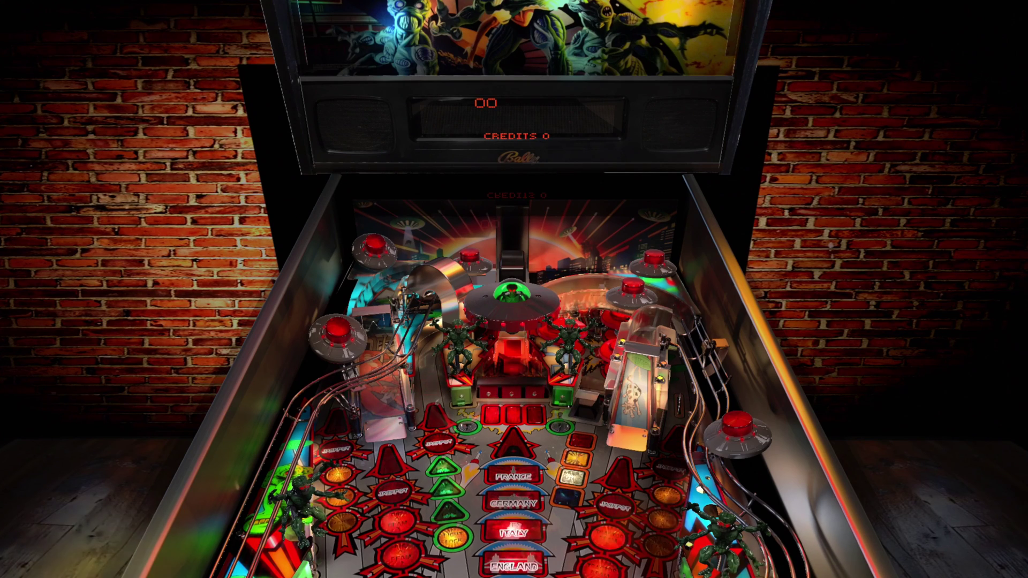
- Insert two coins into the Attack from Mars table and start a game
key("5")
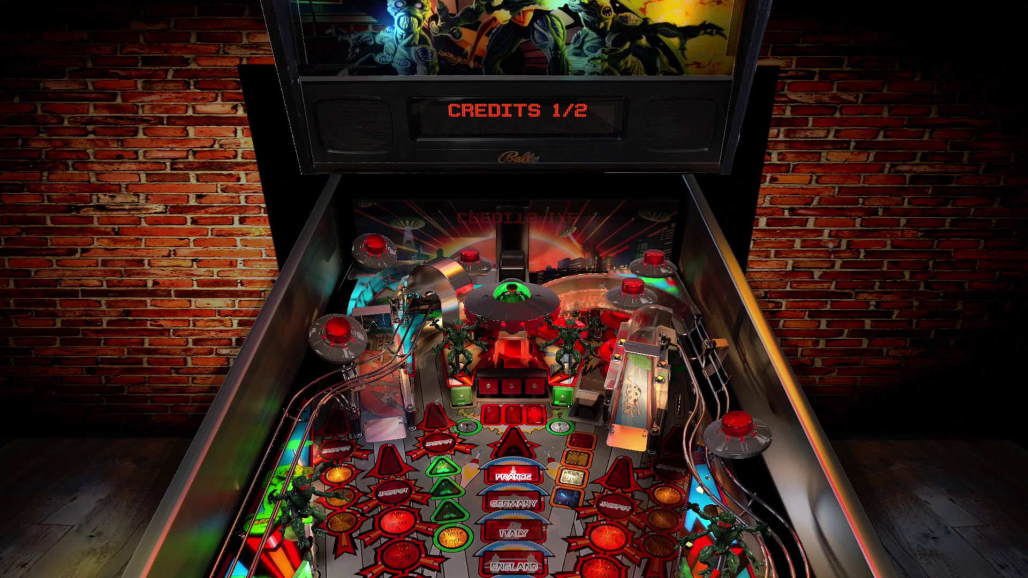
key("5")
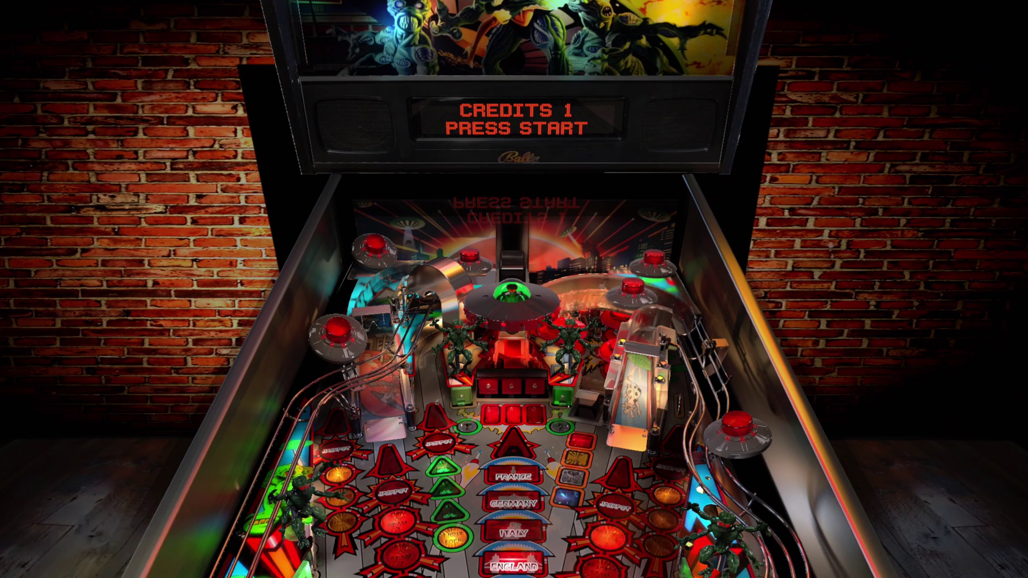
key("1")
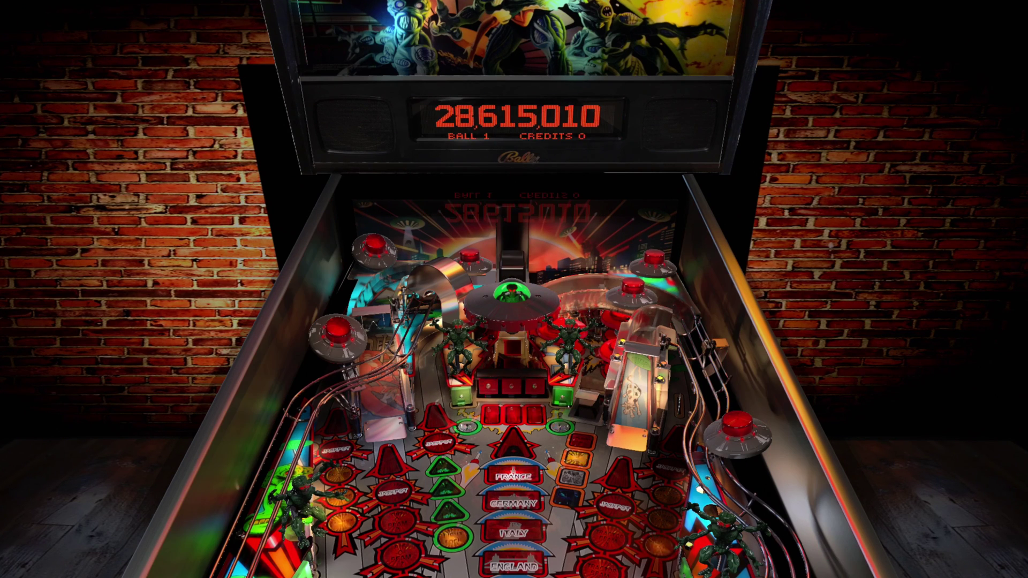
- Pause the game, adjust the camera so the whole table down to the flippers fits in view, and resume play
key("Escape")
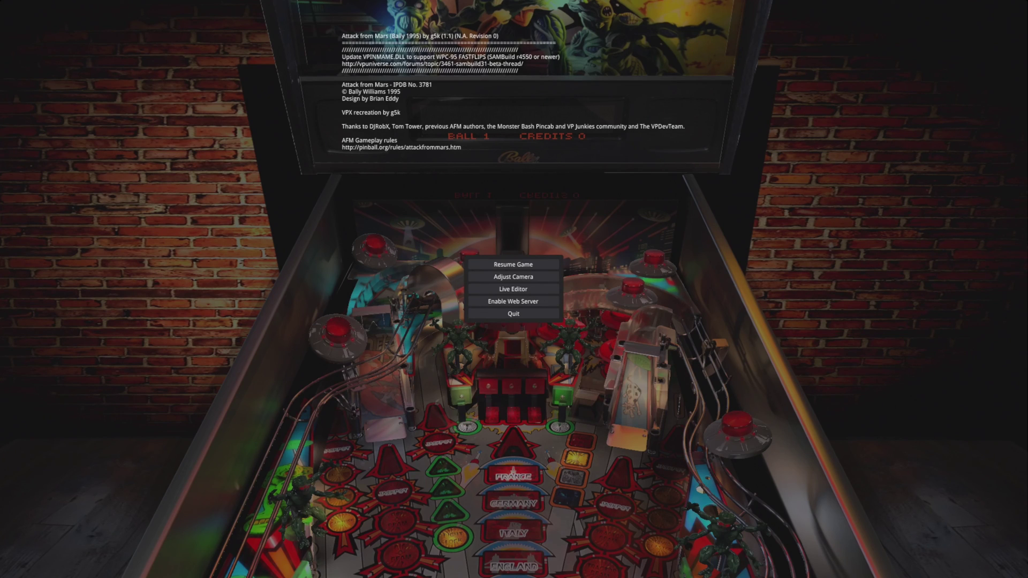
key("Down")
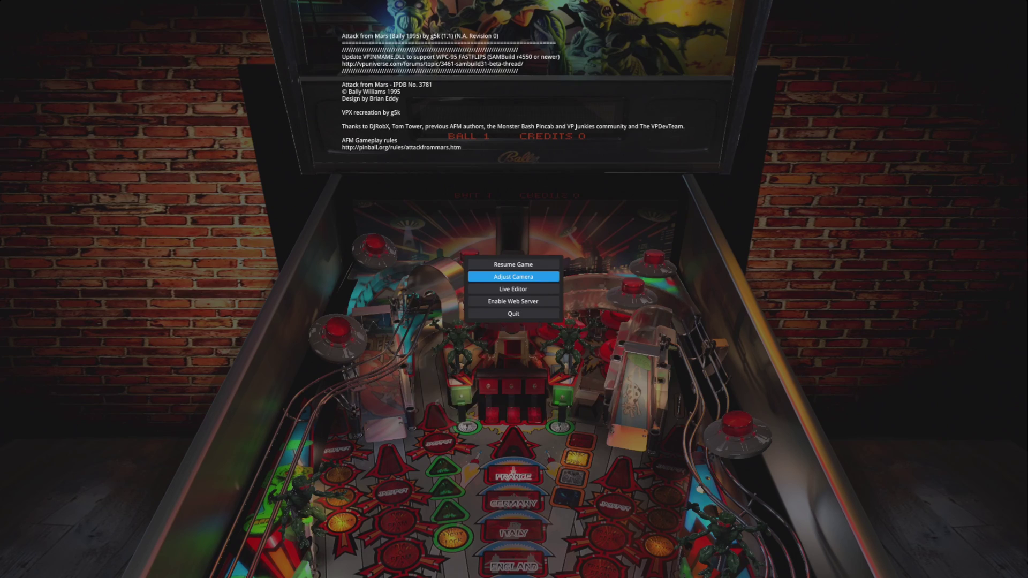
key("Return")
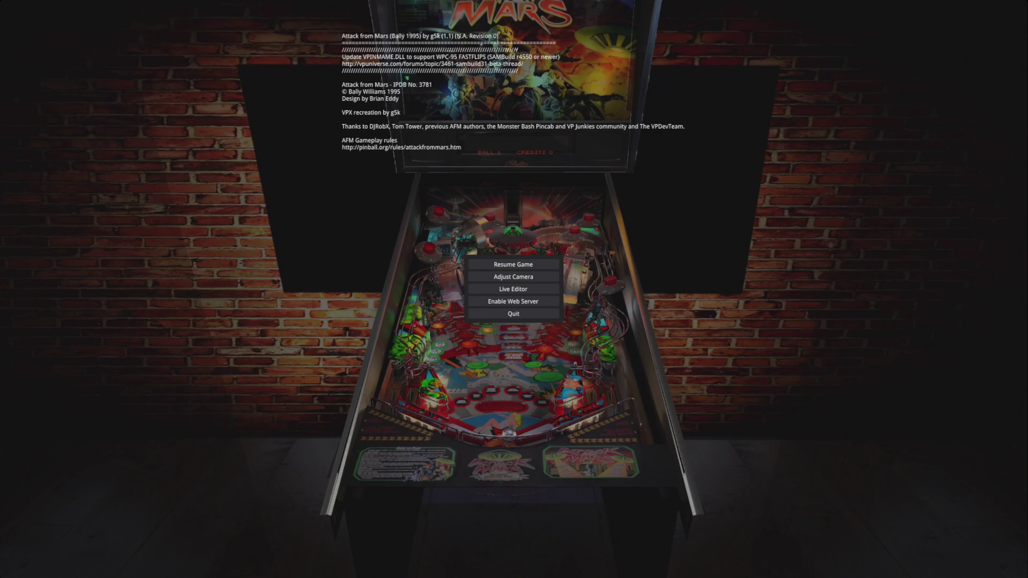
key("Escape")
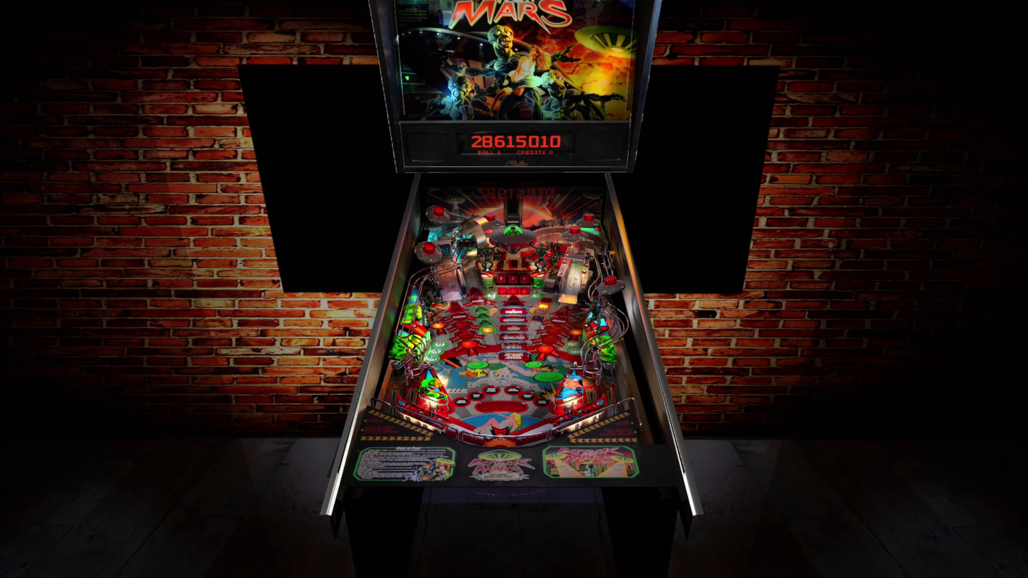